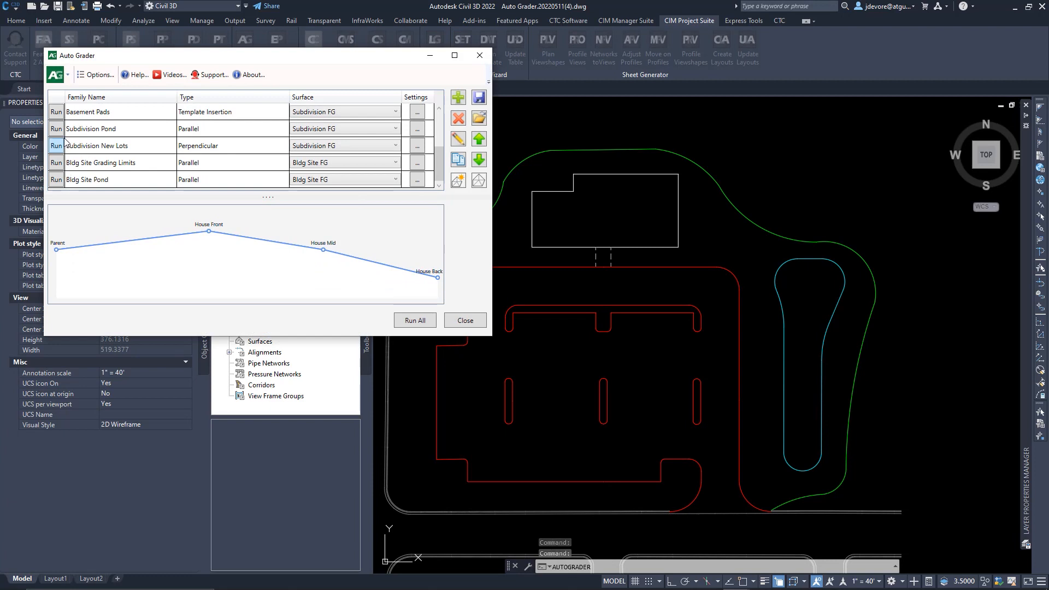
- Create a new grading family of type Parallel and name it CURB
left_click(459, 98)
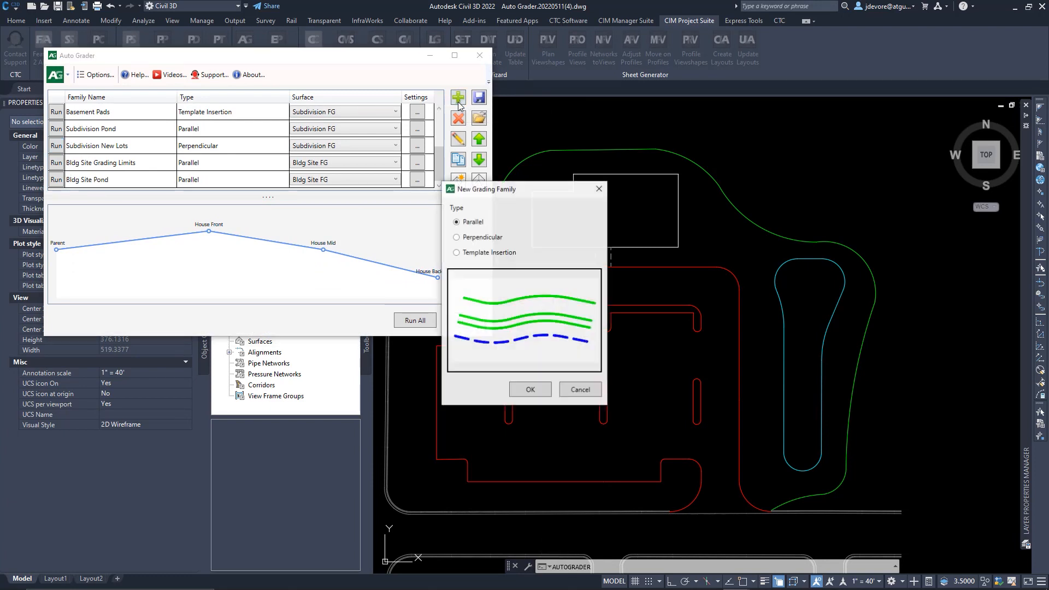
left_click(469, 238)
left_click(467, 222)
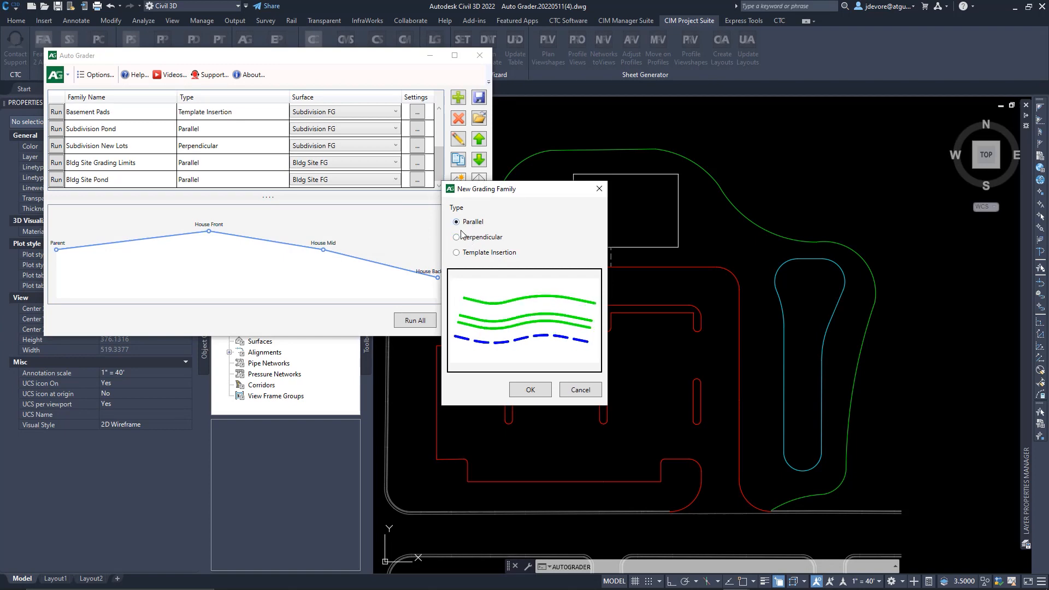
left_click(530, 389)
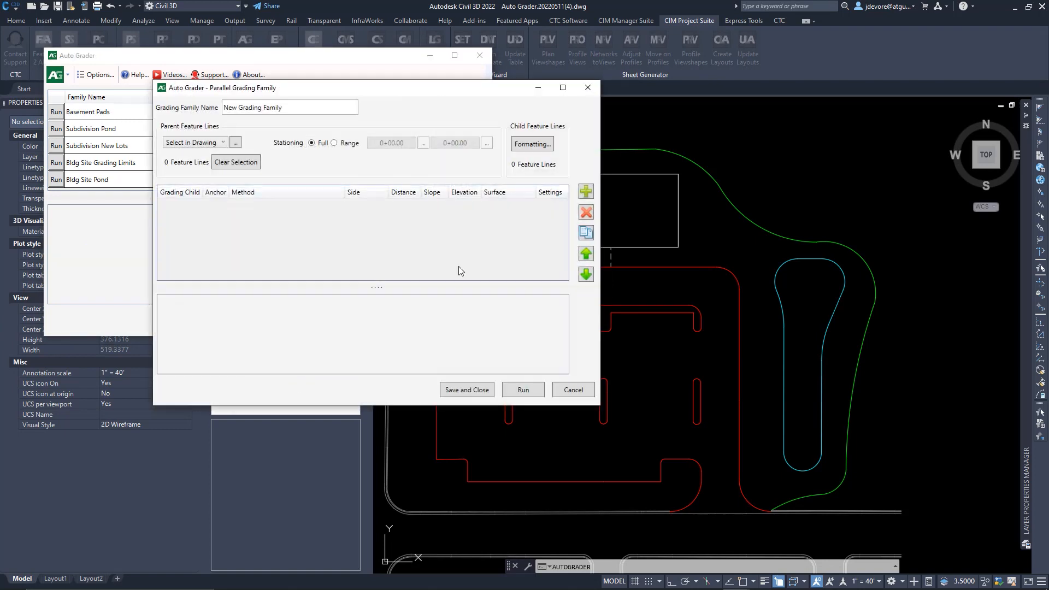
left_click_drag(302, 109, 169, 120)
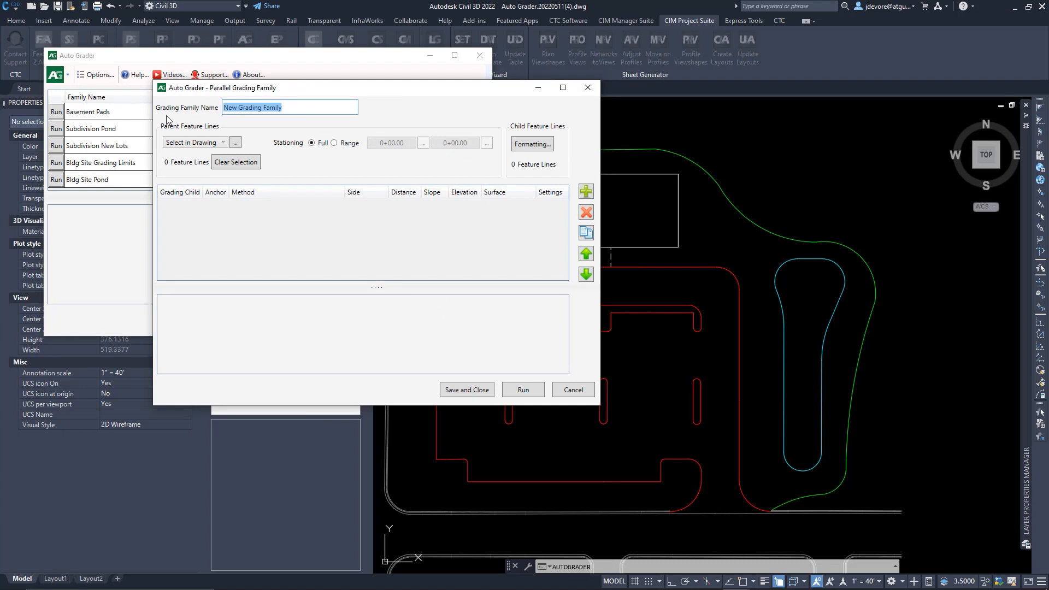
type("CURB")
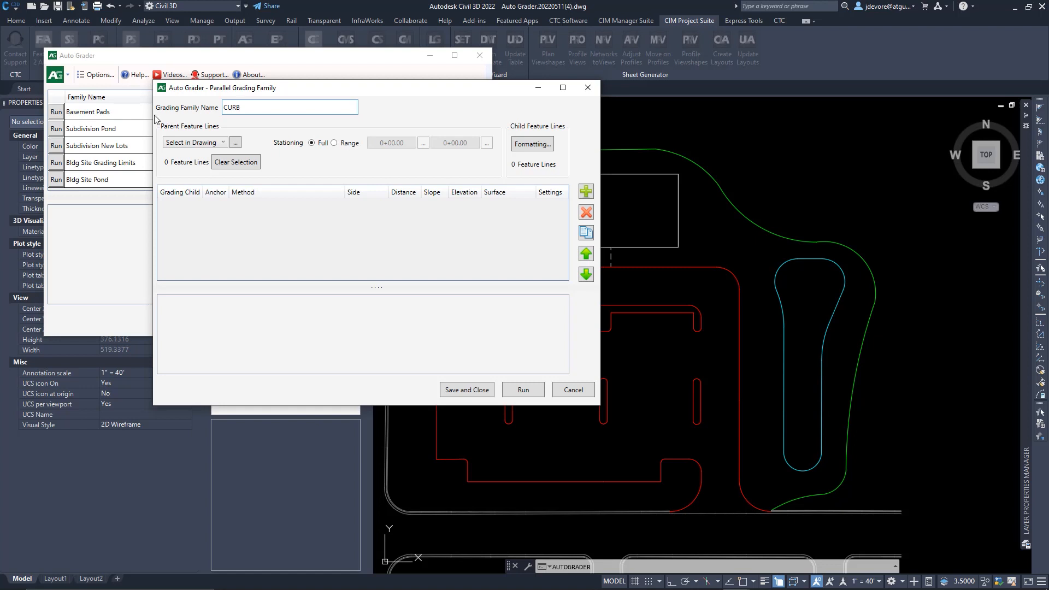
- Select the parent feature lines by filter, including only layers that match *GUTTER*
left_click(224, 142)
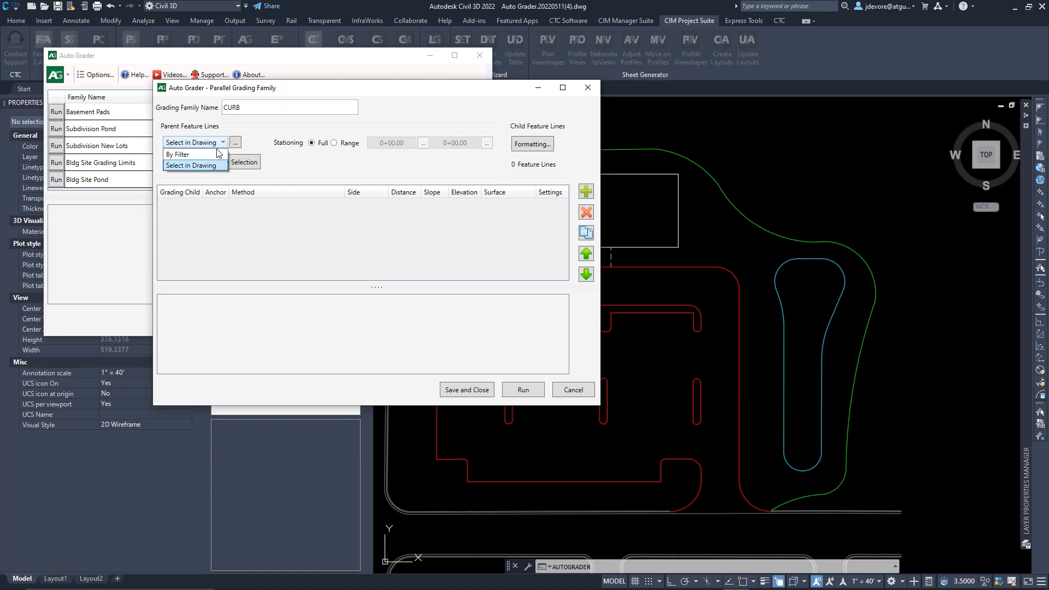
left_click(183, 155)
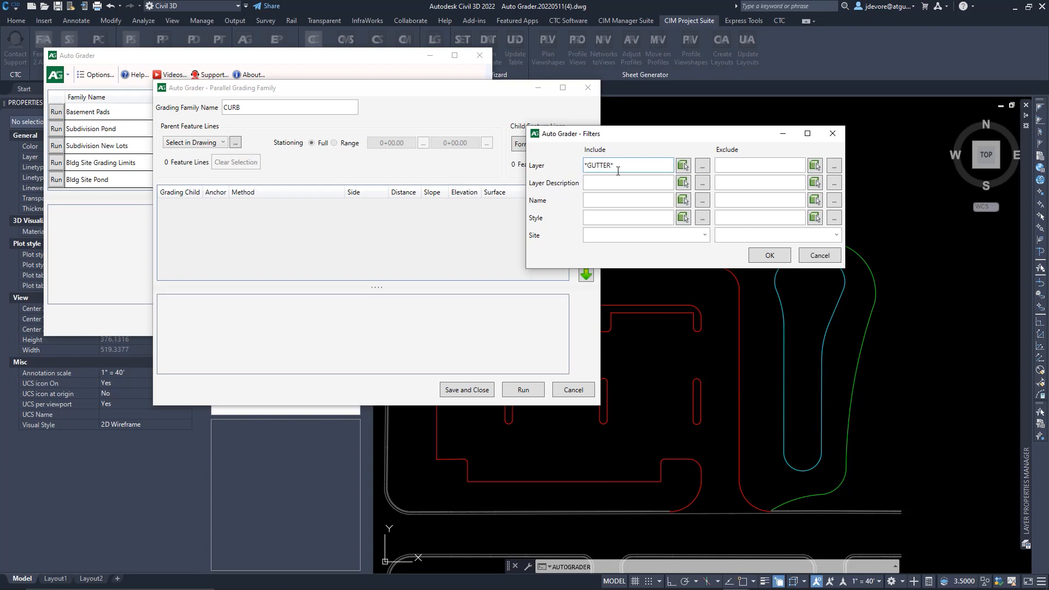
left_click(769, 255)
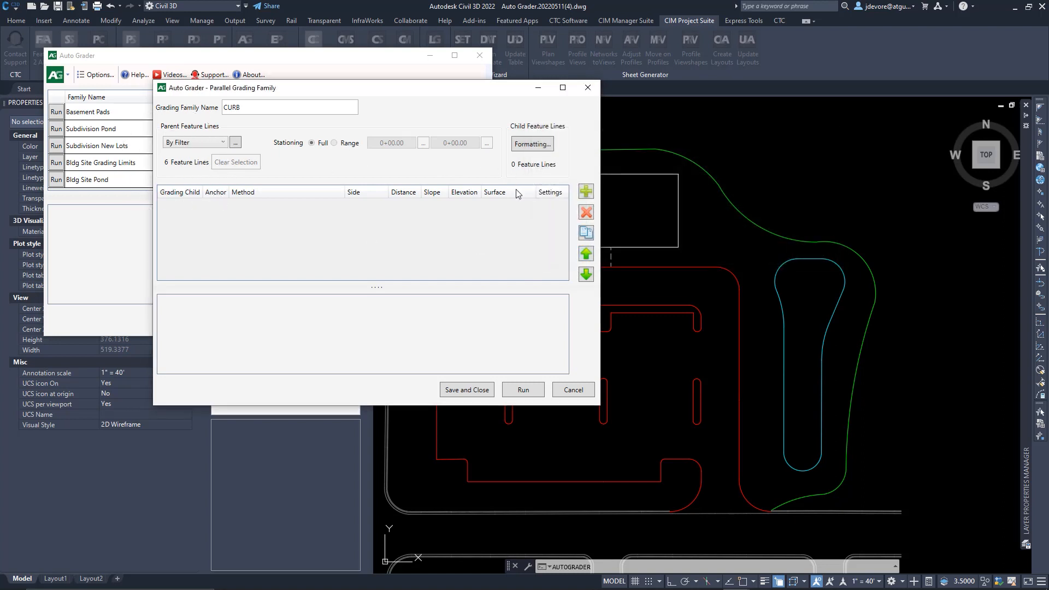
- Add a grading child named TOP that uses the Distance to relative elevation method
left_click(587, 191)
left_click(196, 211)
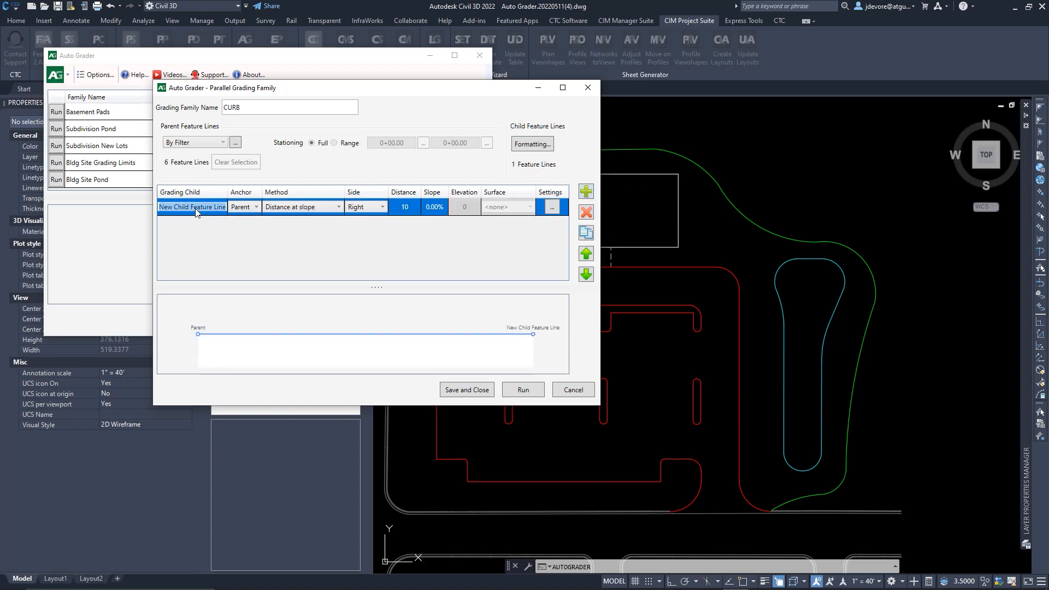
type("TOP")
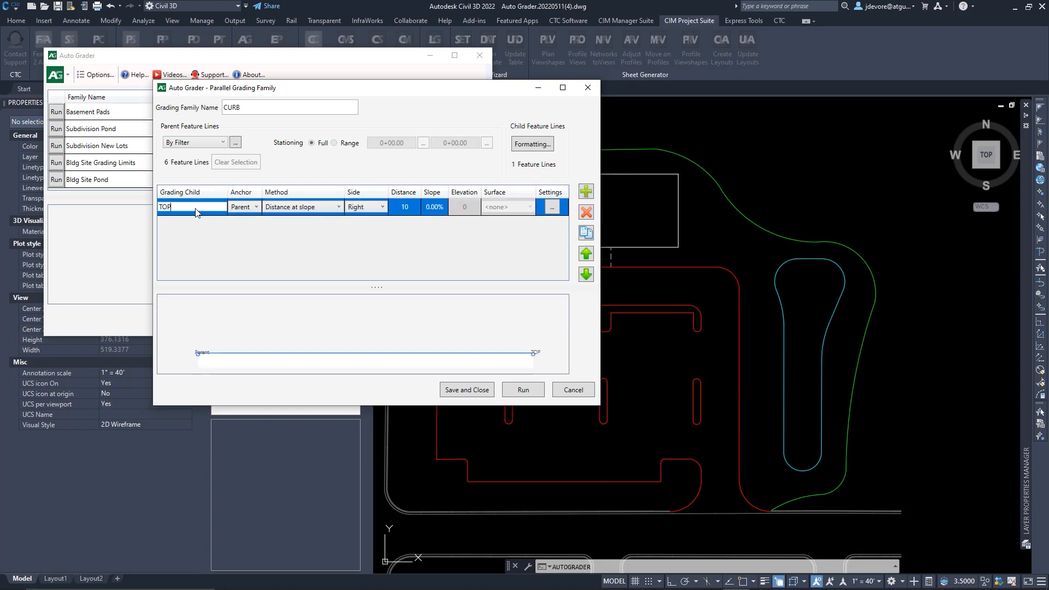
left_click(284, 207)
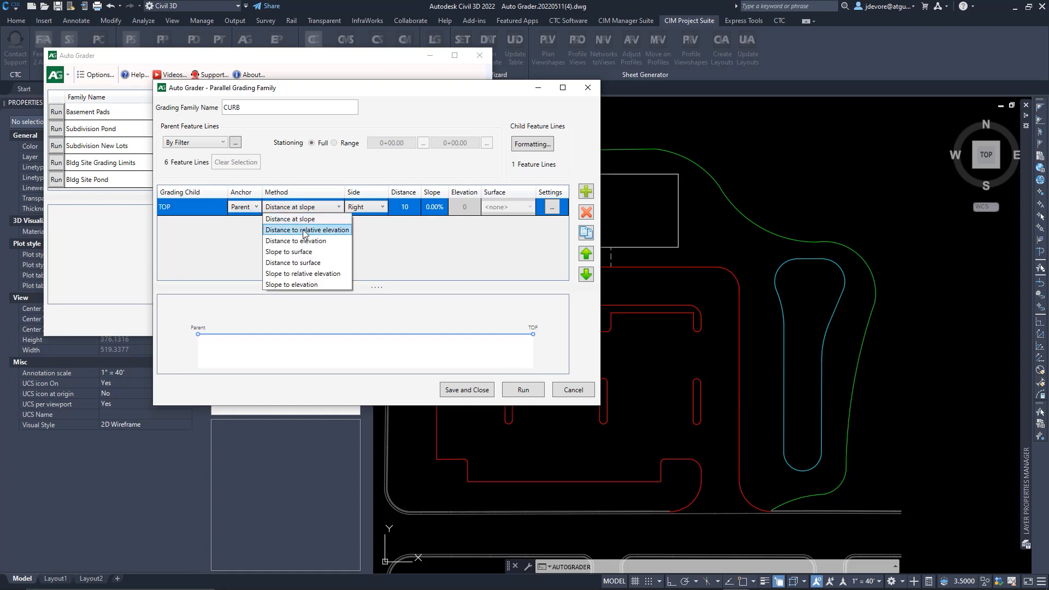
left_click(302, 230)
- Place the TOP child on the left side at distance 0.17 and elevation 0.5
left_click(367, 209)
left_click(366, 233)
left_click(405, 211)
type("0.17")
key("Return")
left_click(467, 210)
type("0.5")
key("Return")
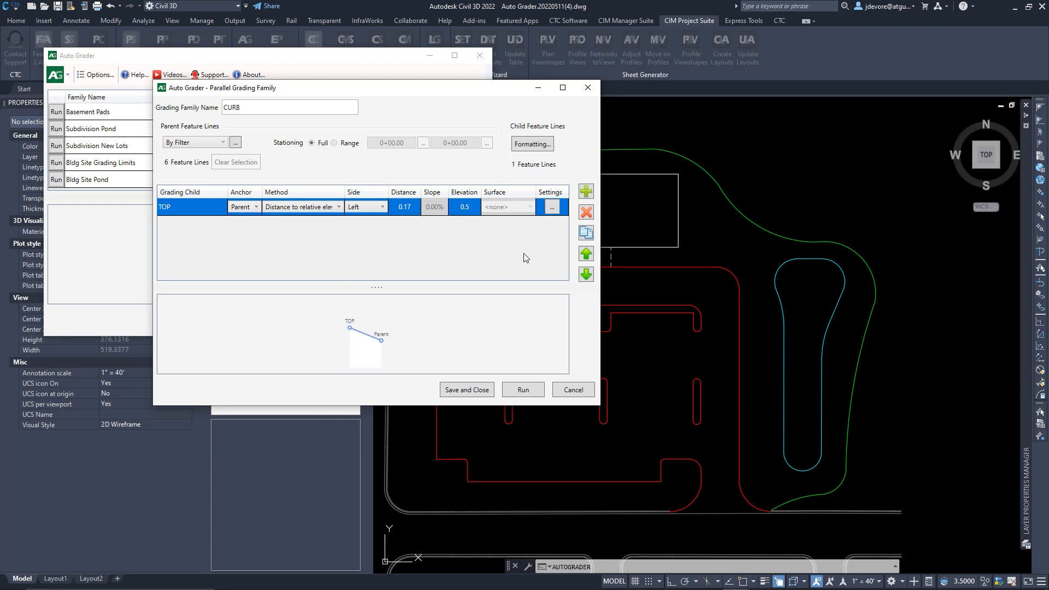
- Add a grading child named back, anchored to TOP, on the left side at distance 0.5
left_click(587, 192)
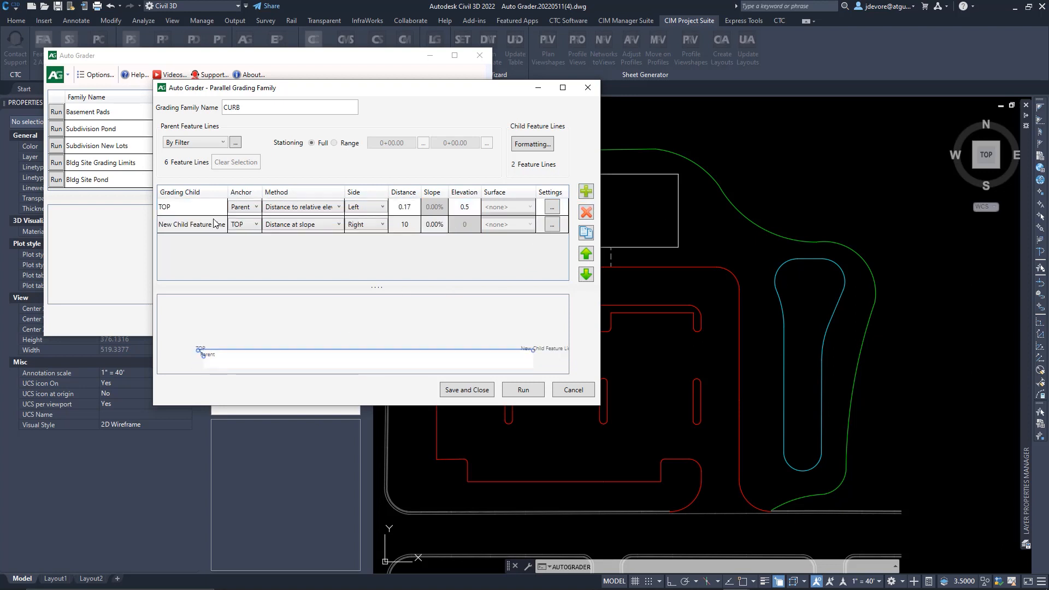
double_click(190, 224)
type("back")
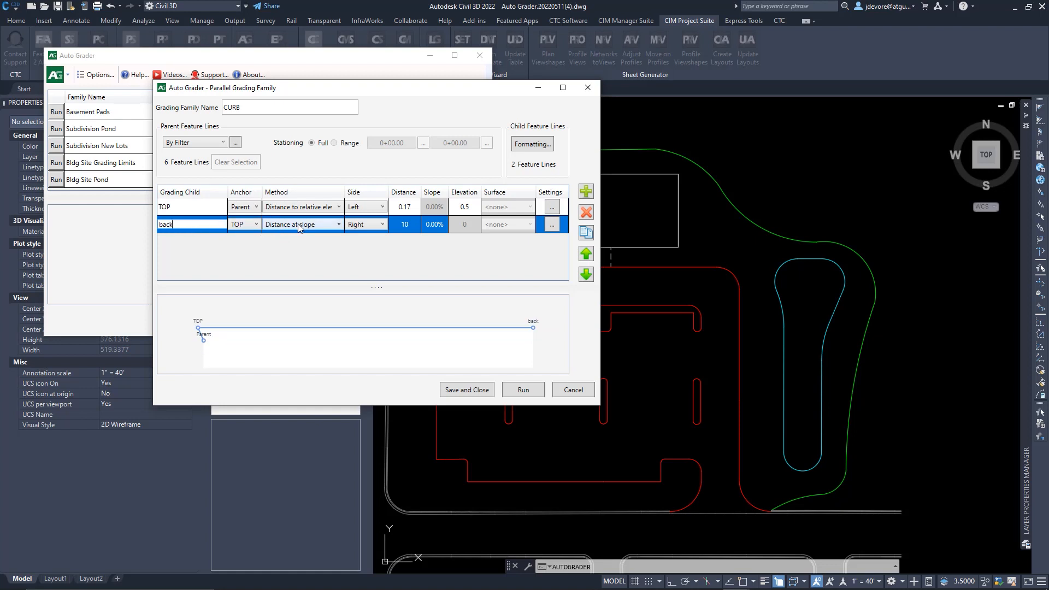
left_click(375, 224)
left_click(363, 236)
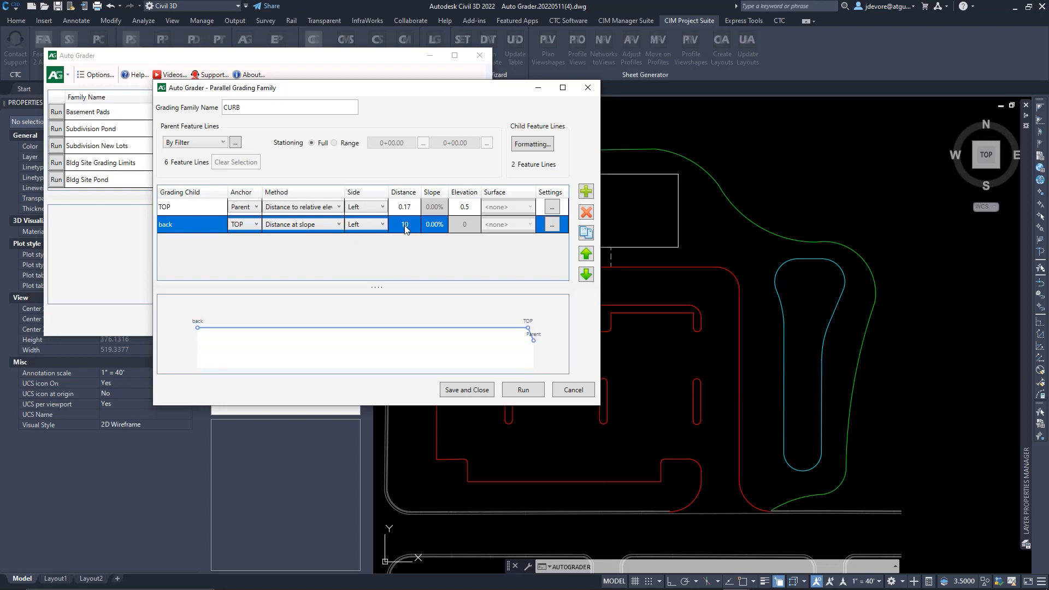
left_click(405, 229)
type("0.5")
key("Return")
- Add a grading child named flange, anchored to Parent, with the Distance at slope method
left_click(586, 191)
double_click(182, 242)
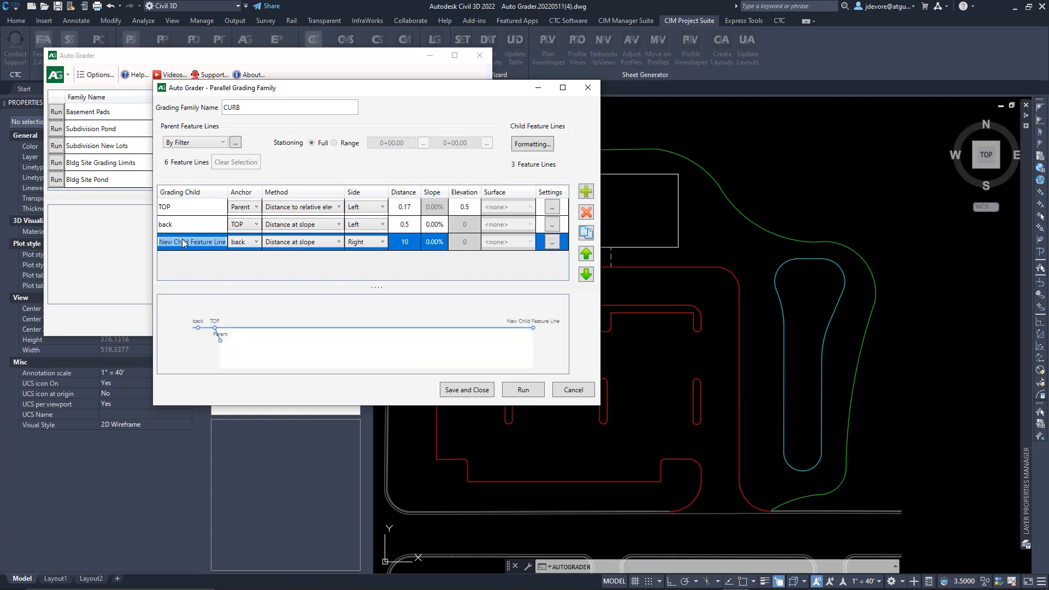
type("flange")
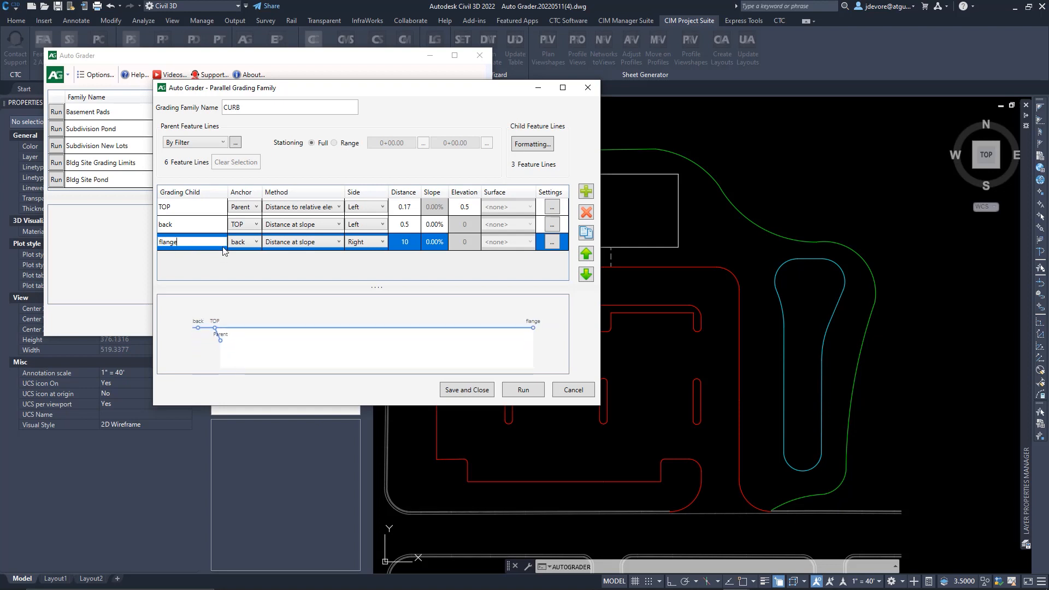
left_click(249, 243)
left_click(242, 254)
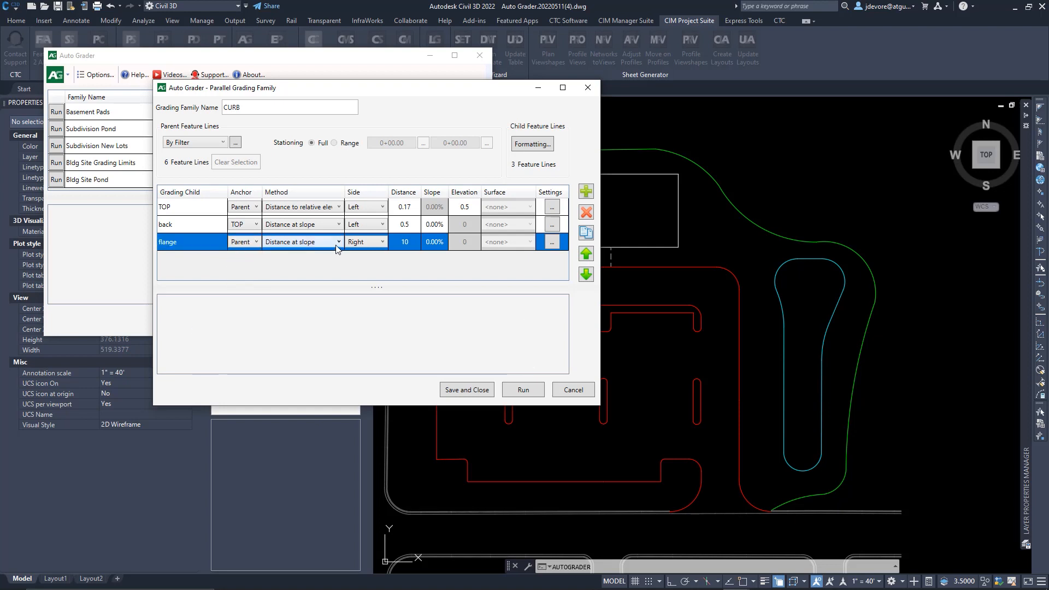
left_click(304, 245)
left_click(304, 245)
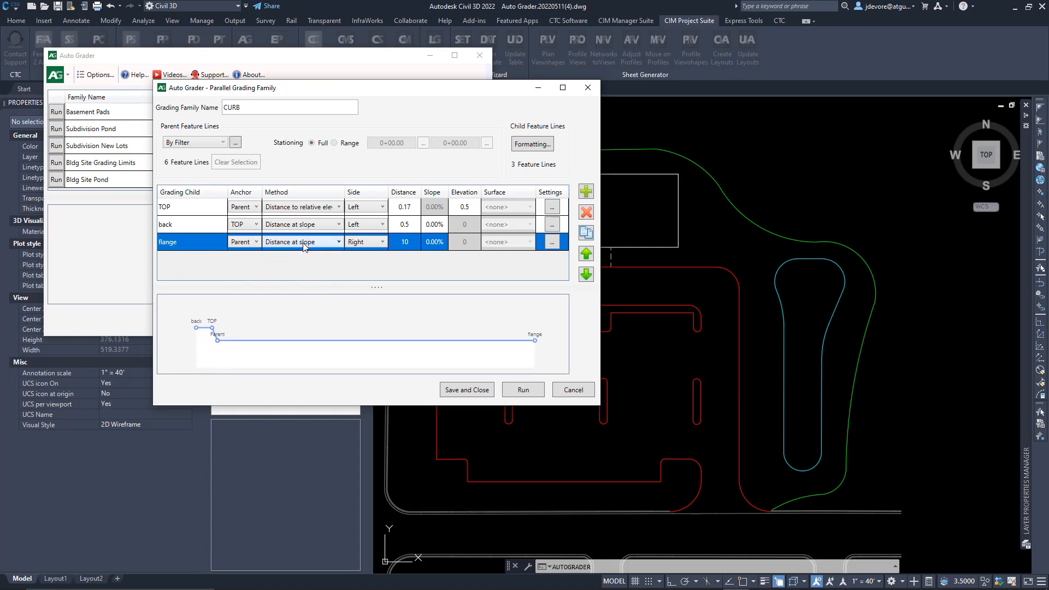
- Place the flange child on the right side at distance 1.5 with a 2% slope
left_click(366, 244)
left_click(365, 253)
left_click(408, 244)
double_click(407, 245)
type("1.5")
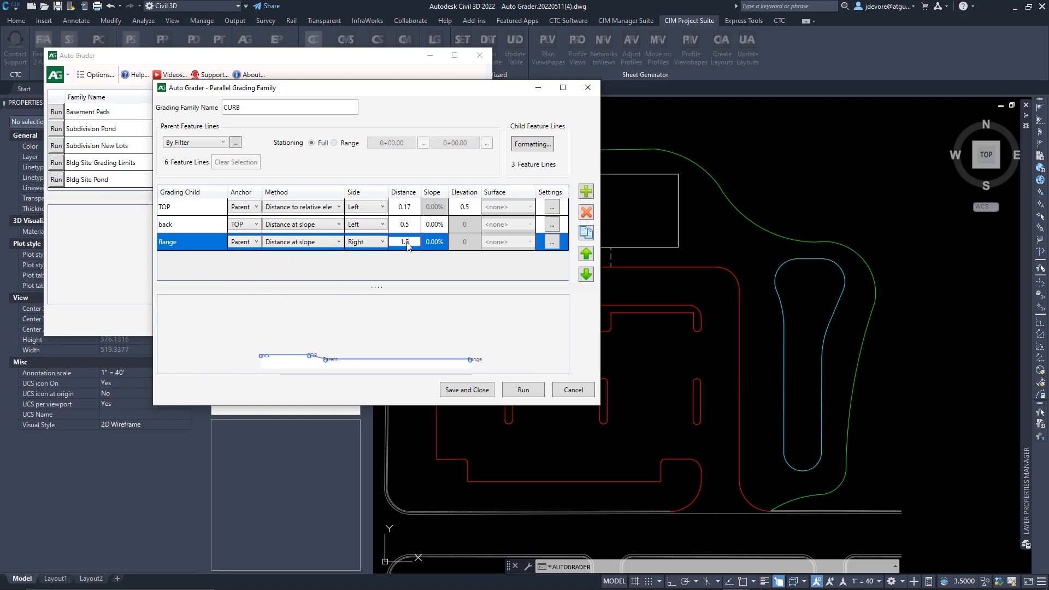
left_click(440, 244)
left_click(435, 243)
type("2")
key("Return")
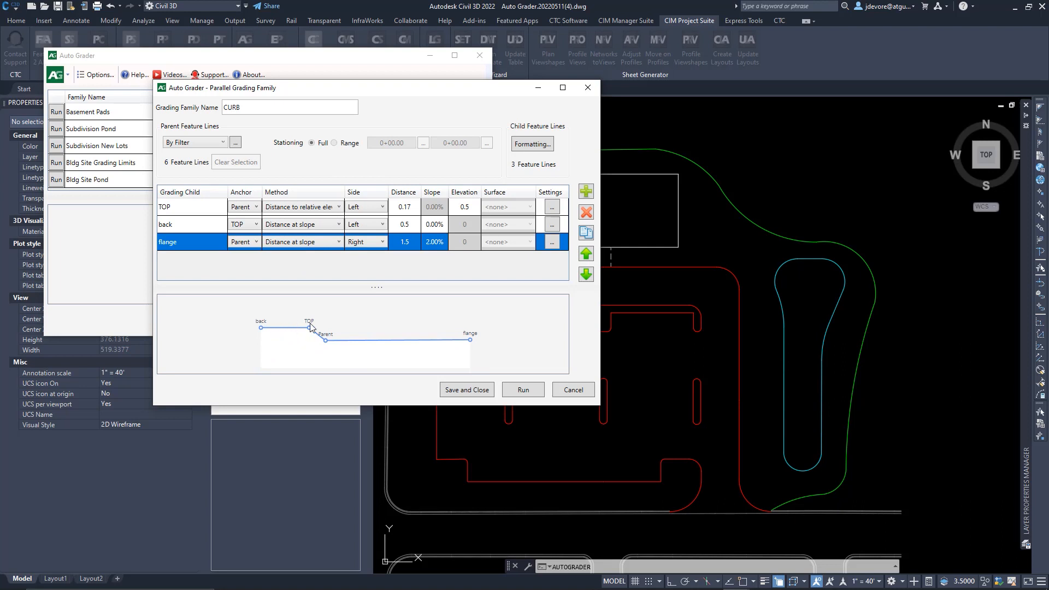
- Open the child feature line formatting and stop TOP, back and flange from matching the family default
key("ctrl")
key("ctrl")
left_click(532, 144)
left_click(459, 270)
left_click(459, 287)
left_click(459, 305)
left_click(459, 323)
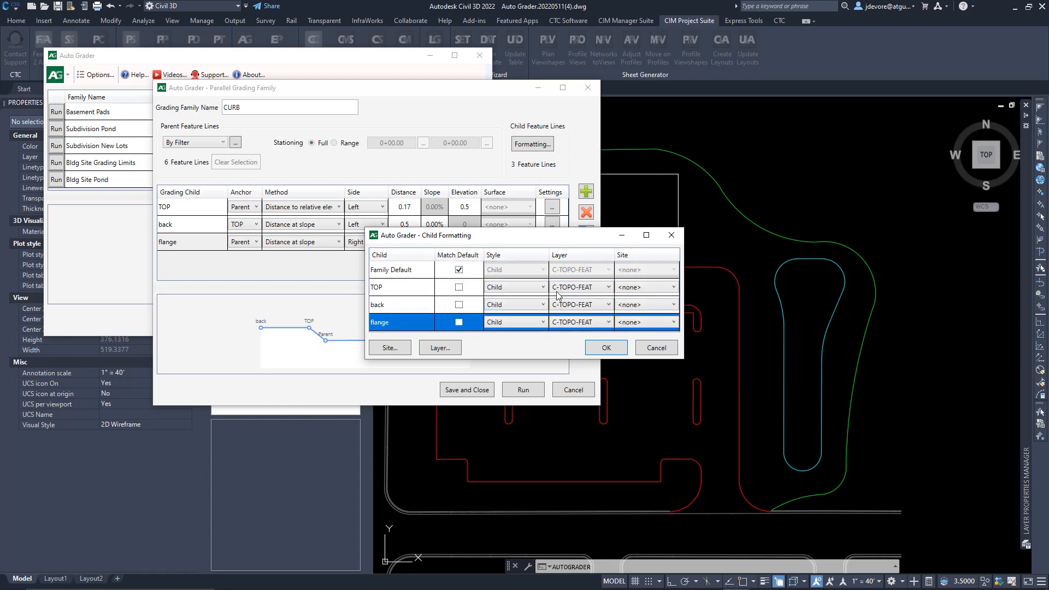
- Assign the TOP child to layer _CURB, keep its site as <none>, and accept the child formatting
left_click(592, 289)
scroll(611, 334, "up", 9)
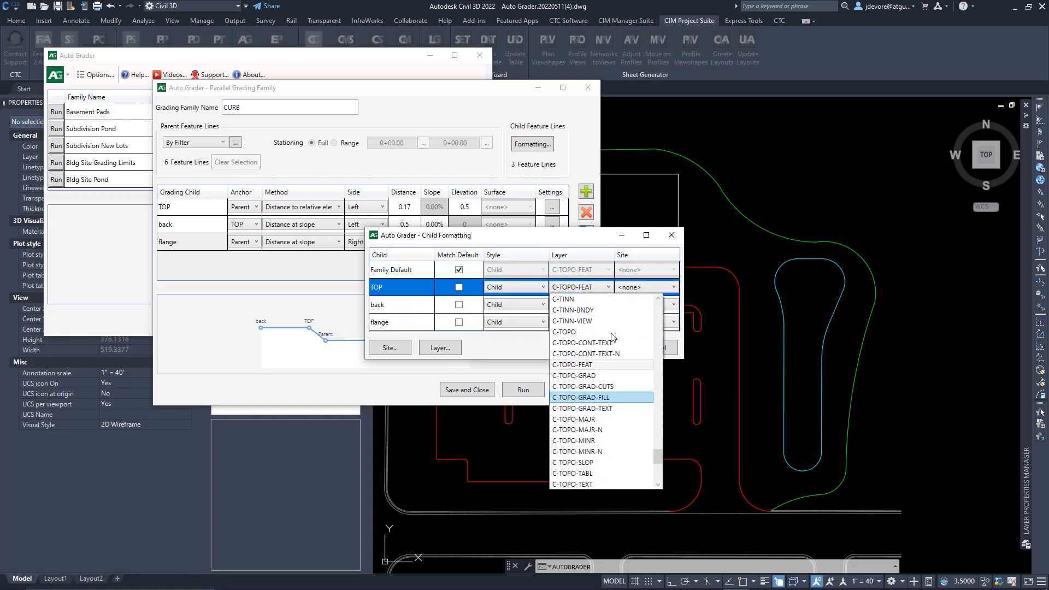
left_click_drag(660, 416, 661, 311)
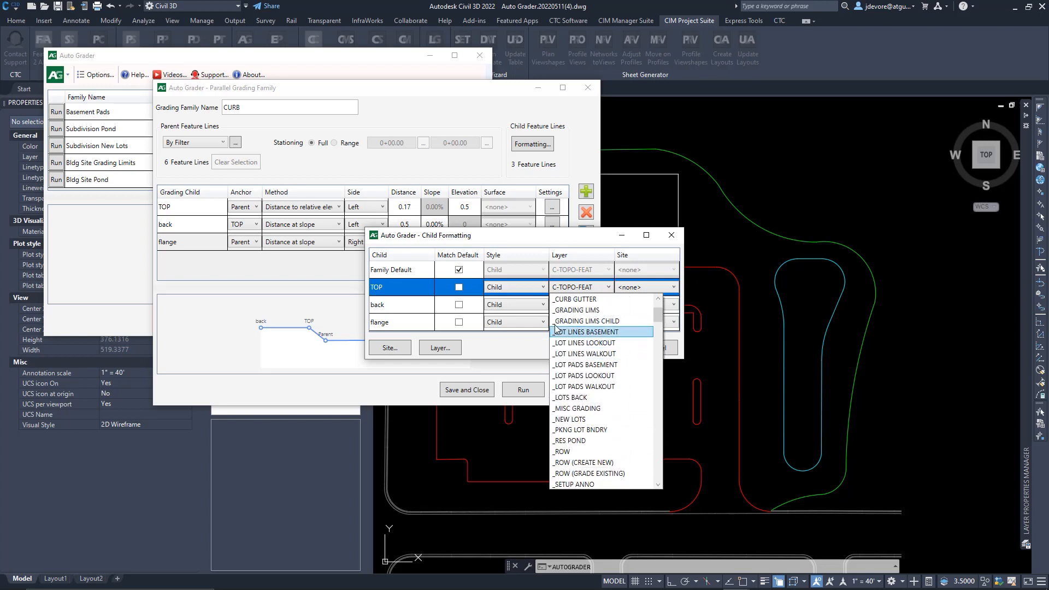
left_click(564, 354)
left_click(646, 289)
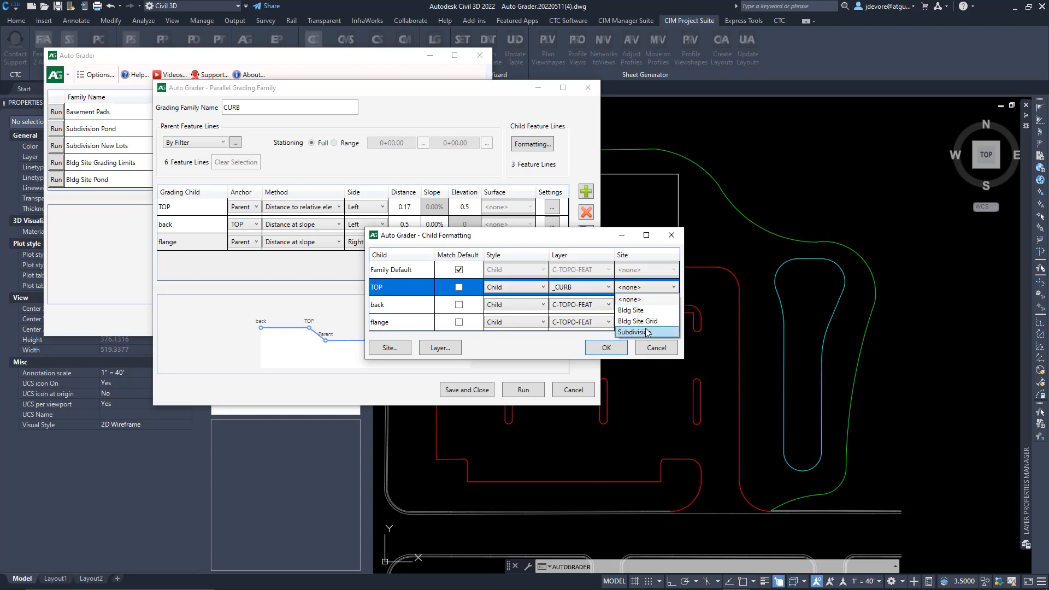
left_click(627, 321)
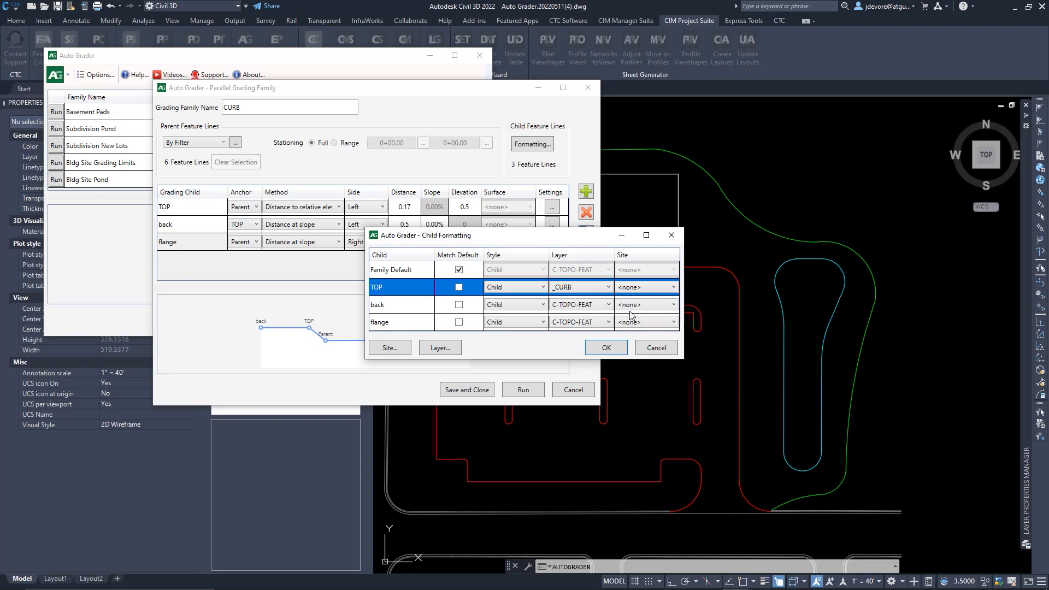
left_click(606, 348)
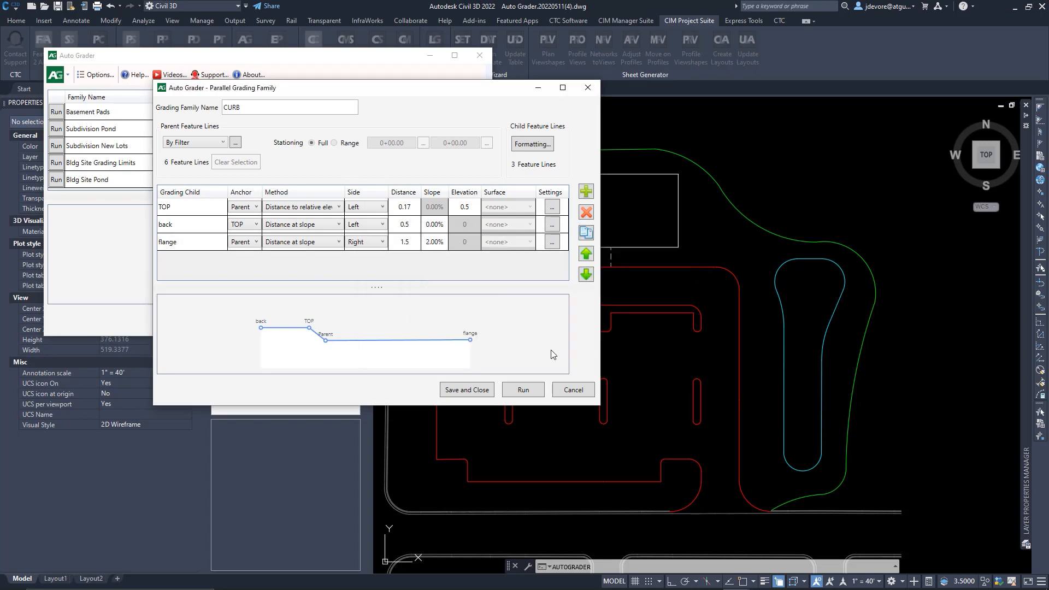
- Save the CURB grading family and run it to generate its child feature lines
left_click(468, 391)
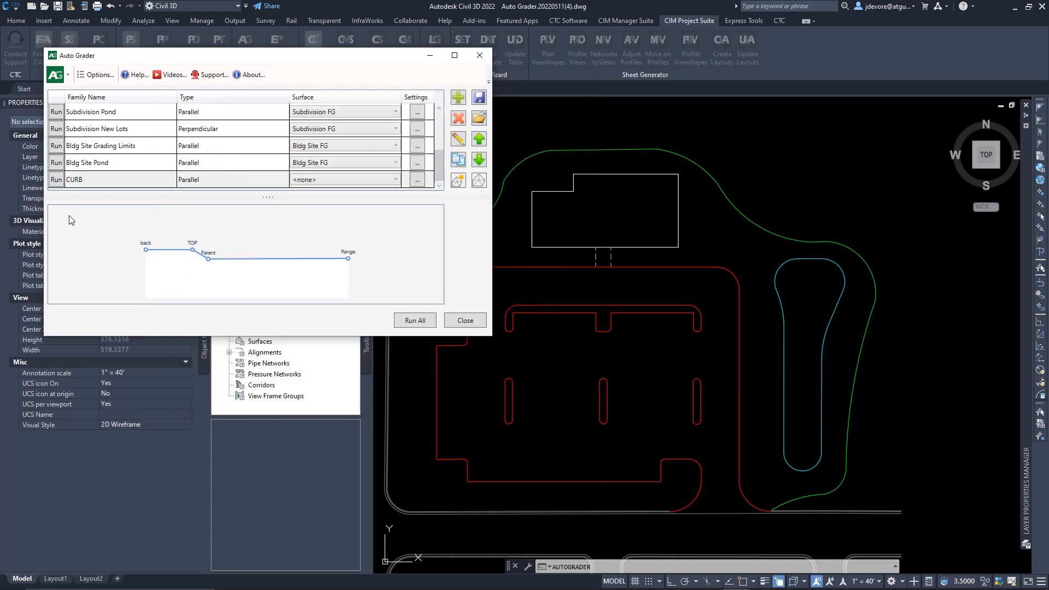
left_click(56, 180)
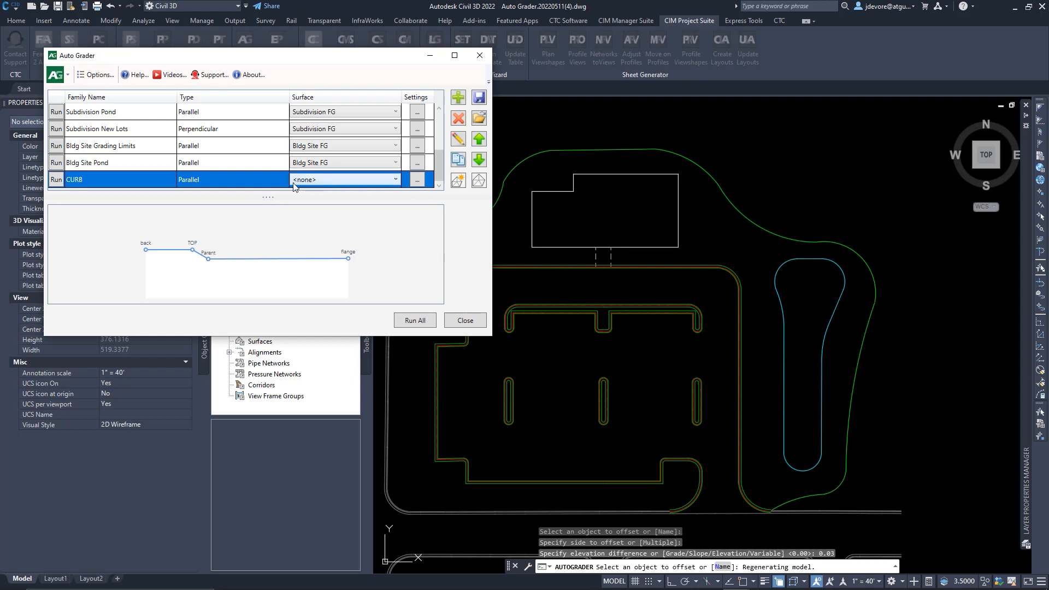
- Assign the CURB family to surface Bldg Site FG with supplementing distance 10 and mid-ordinate distance 0.1
left_click(315, 179)
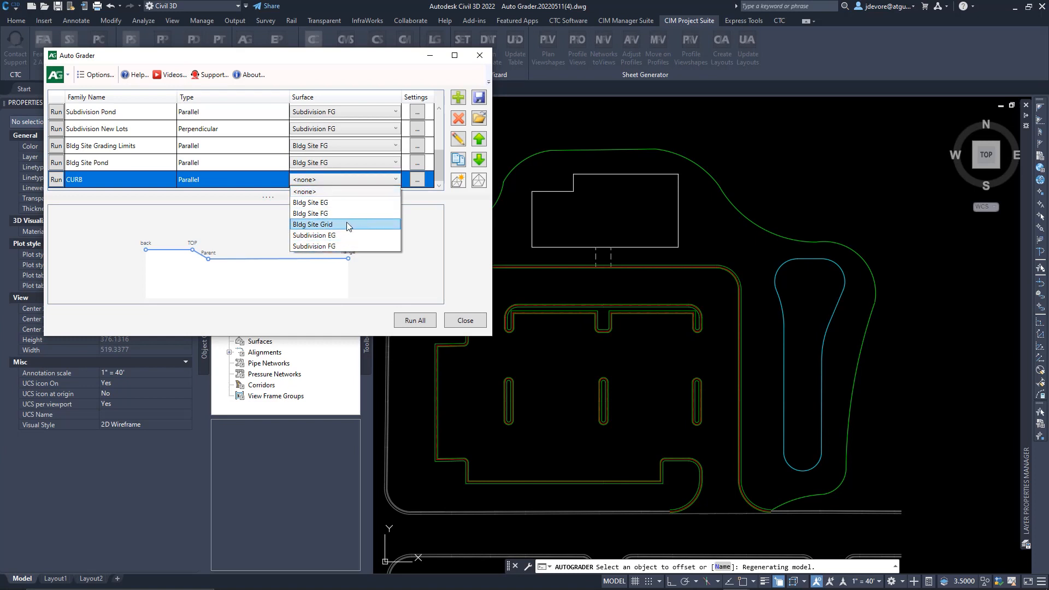
left_click(315, 214)
left_click(418, 181)
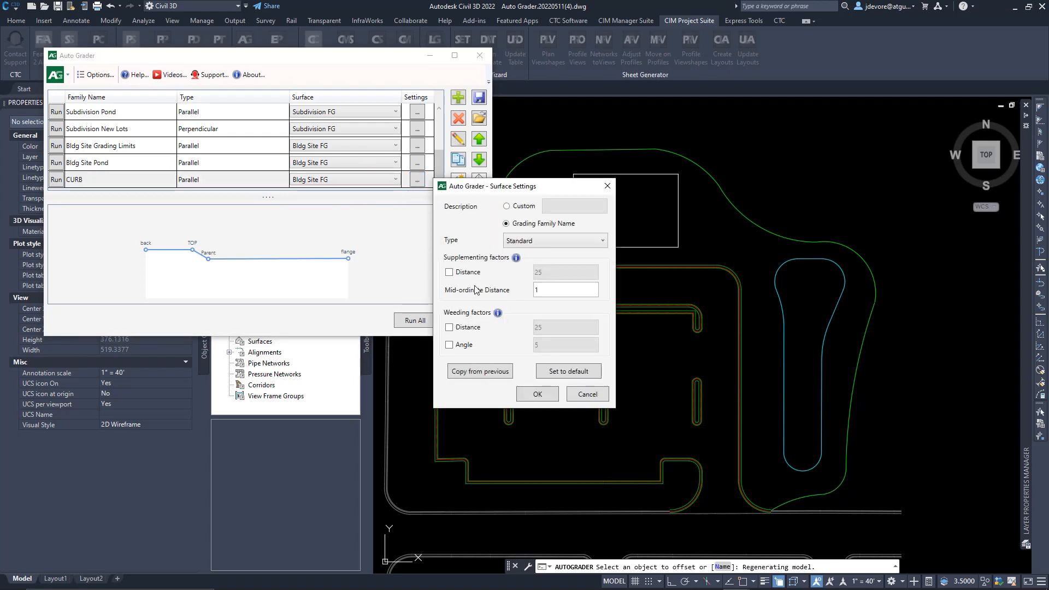
left_click(449, 272)
left_click_drag(550, 275, 507, 281)
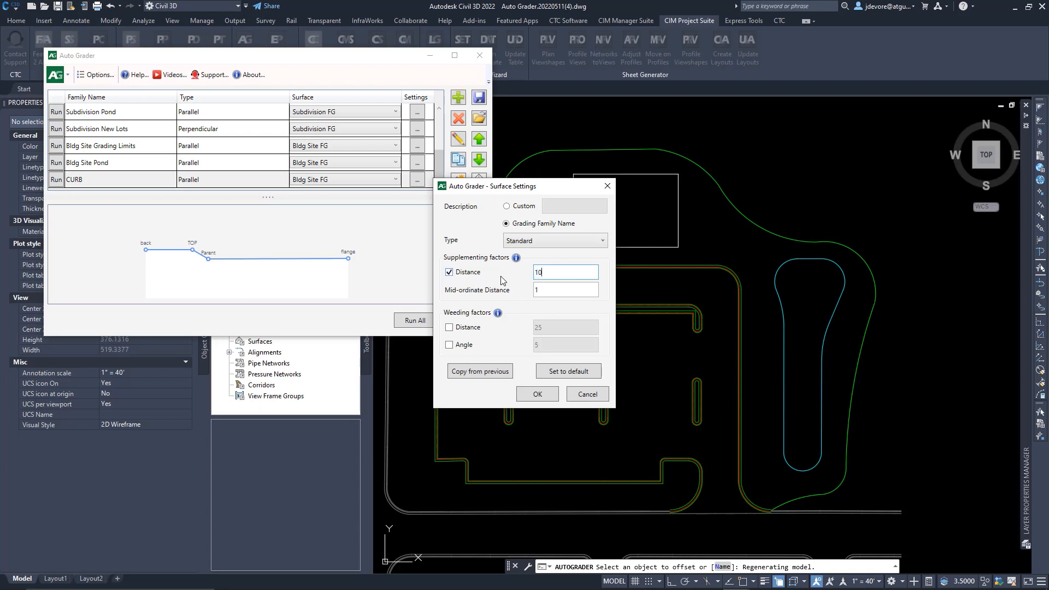
left_click(565, 294)
type("0.1")
left_click(538, 393)
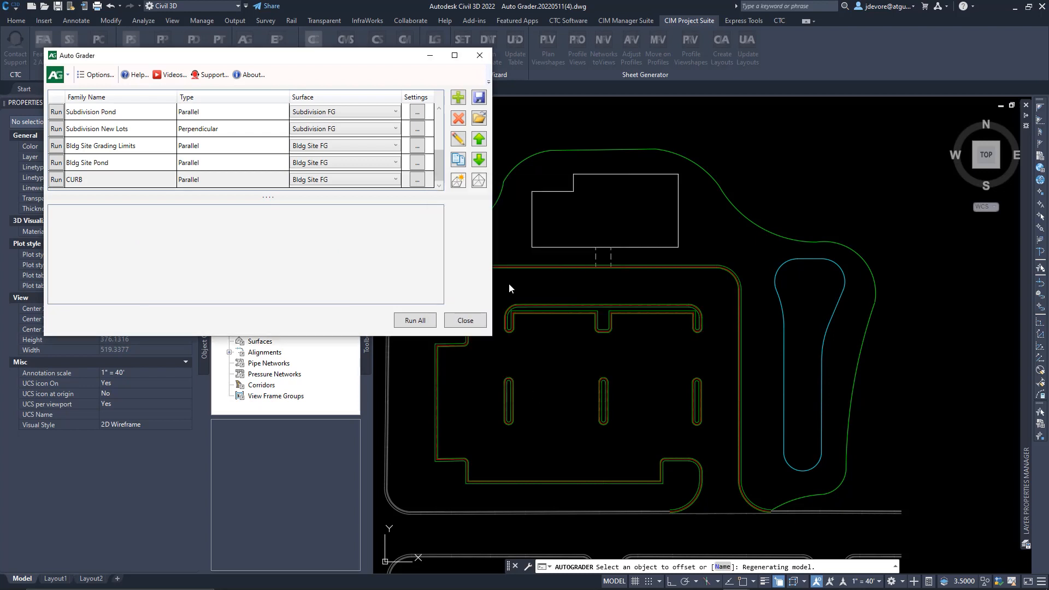
- Rerun the CURB family to add its feature lines to the surface, and close the Auto Grader
left_click(57, 180)
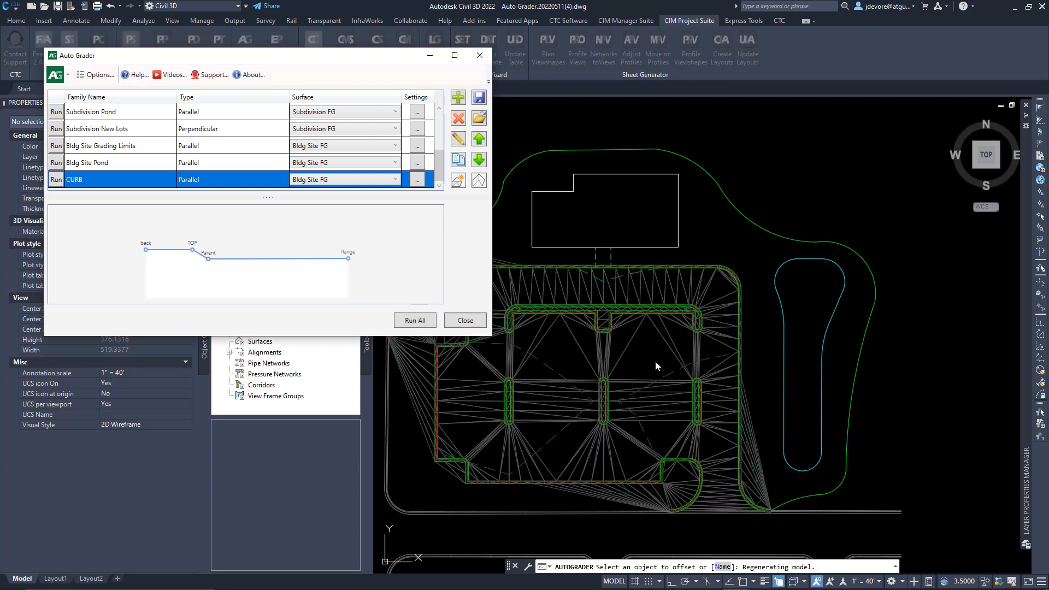
left_click(479, 323)
scroll(644, 323, "up", 6)
scroll(601, 328, "down", 8)
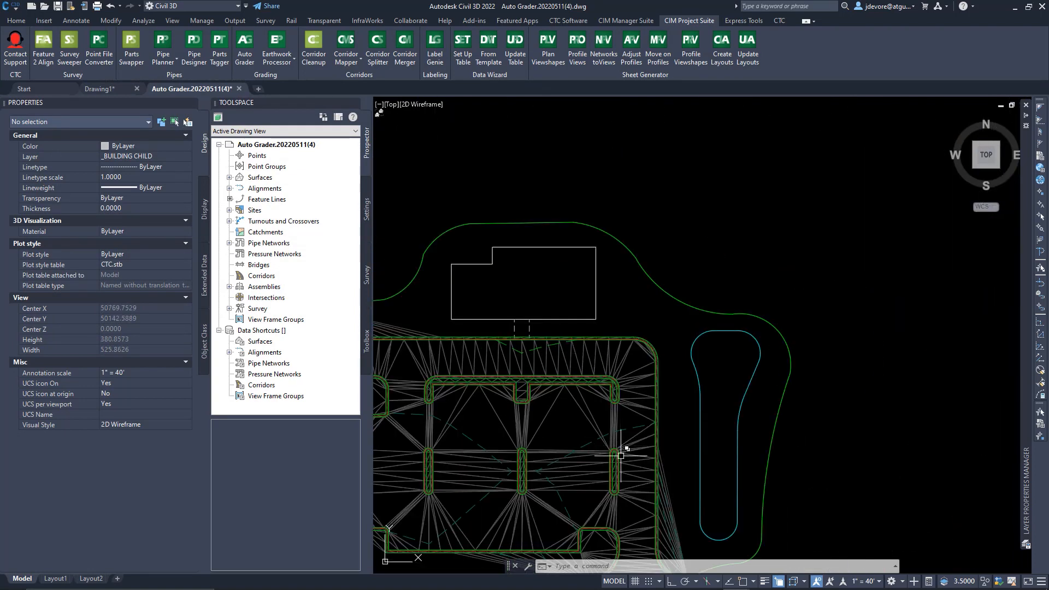
- Open Auto Grader, review the Bldg Site Pond family's slope and bench children, and run that family
scroll(679, 445, "up", 3)
scroll(661, 468, "down", 1)
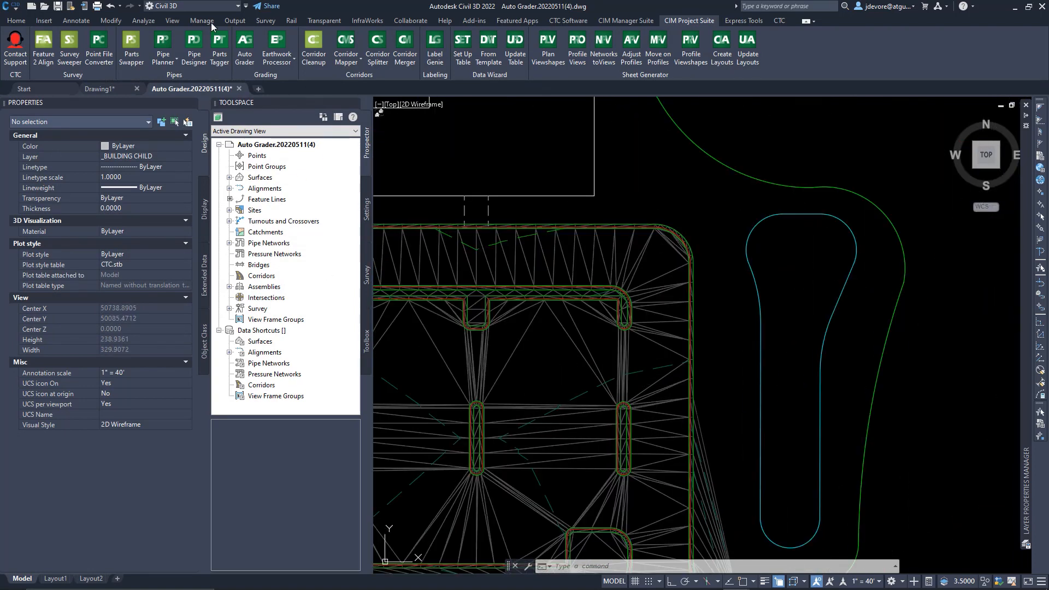
left_click(245, 55)
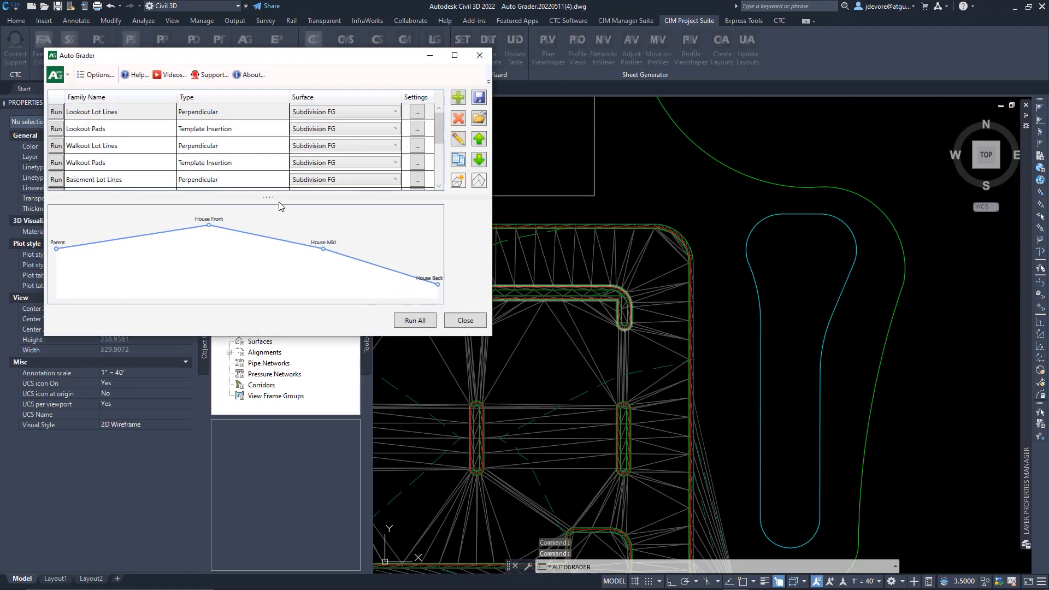
scroll(118, 165, "down", 1)
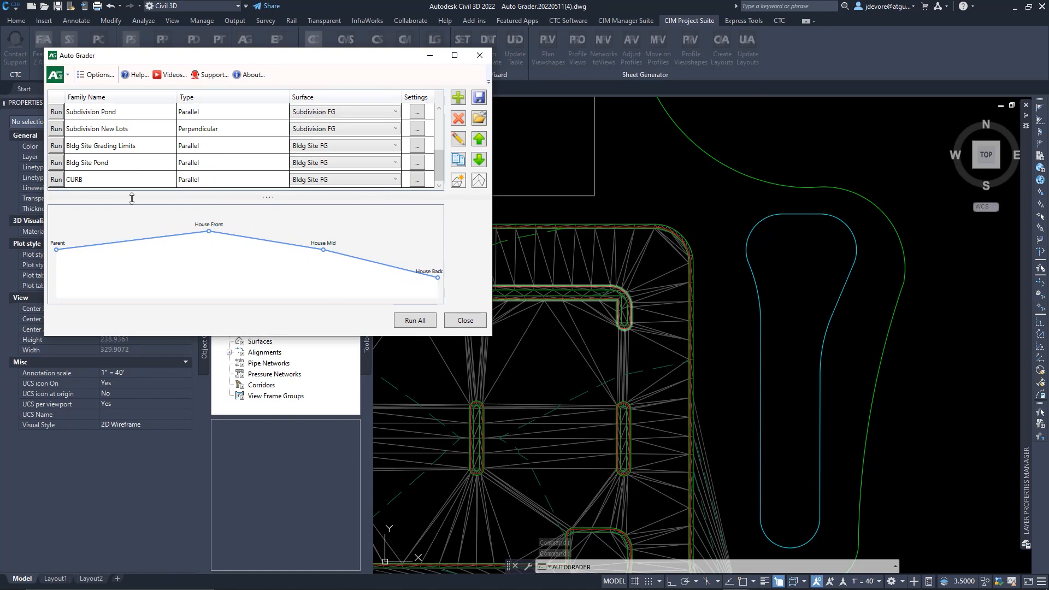
left_click(103, 163)
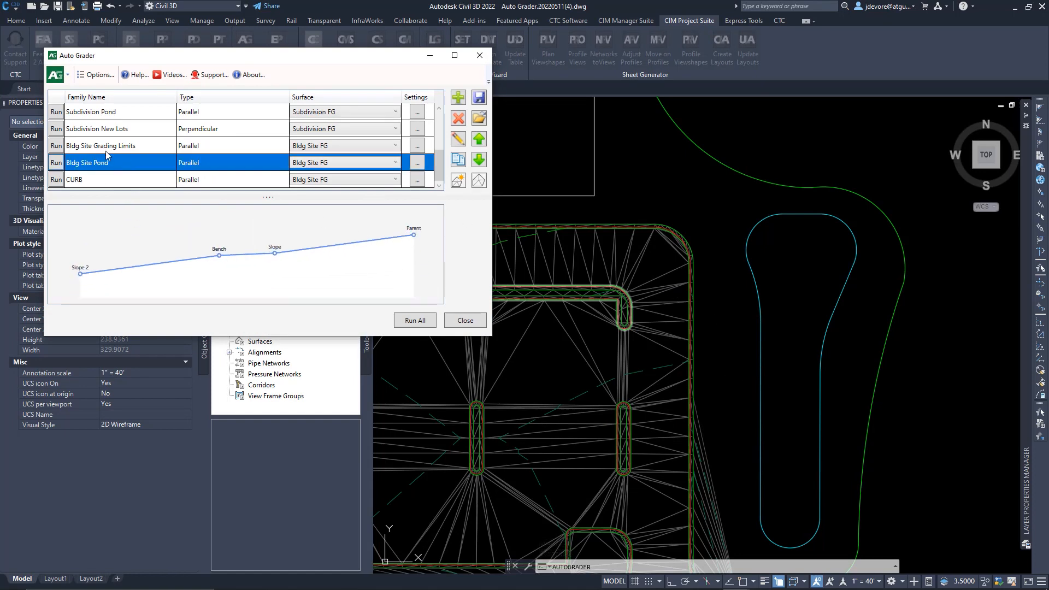
double_click(104, 162)
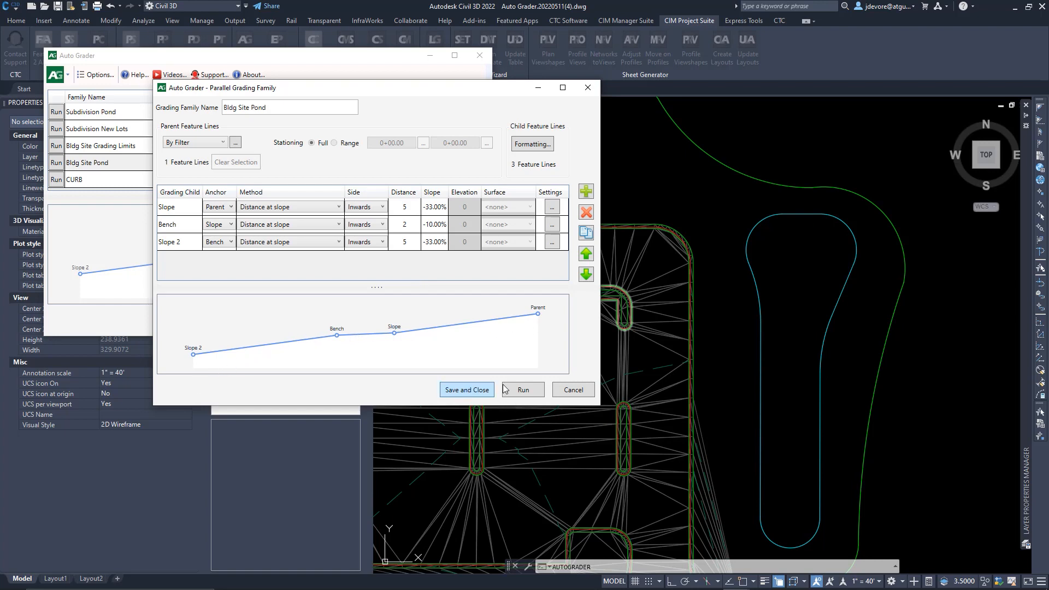
left_click(574, 389)
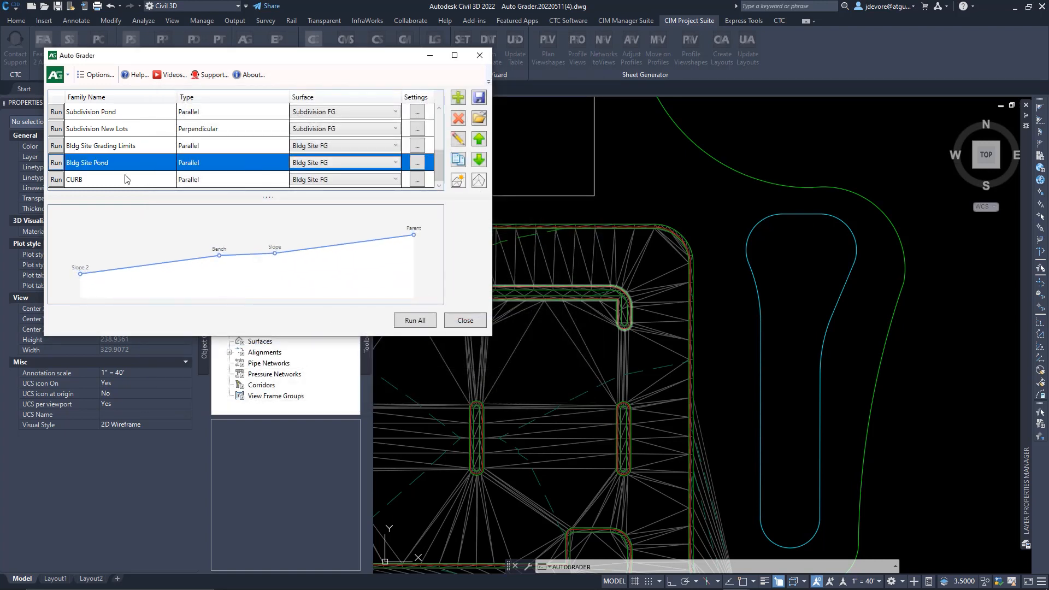
left_click(56, 164)
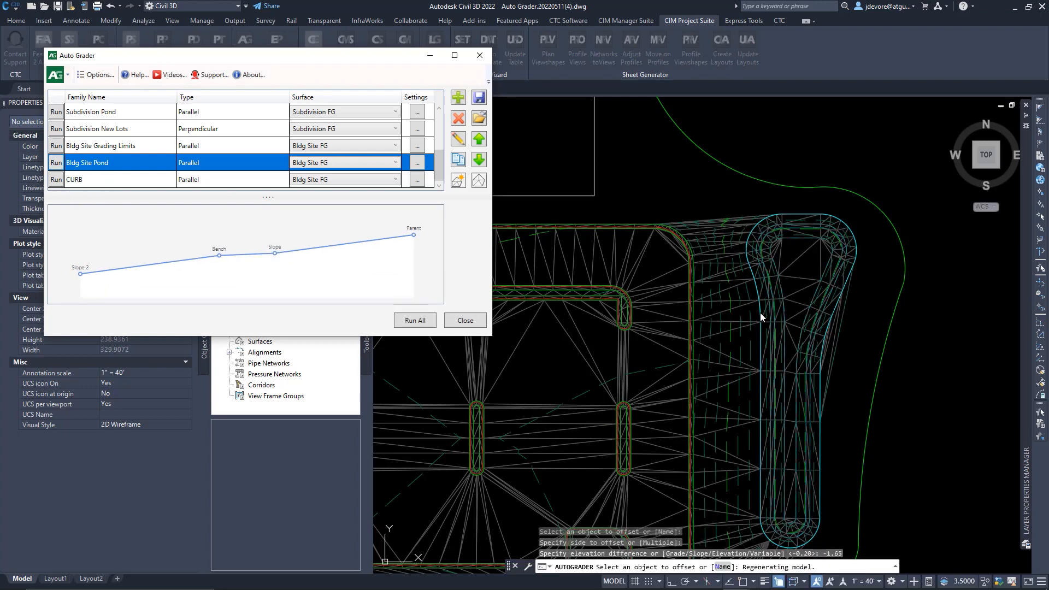
- Run the Bldg Site Grading Limits family on surface Bldg Site FG and close the Auto Grader
left_click(117, 149)
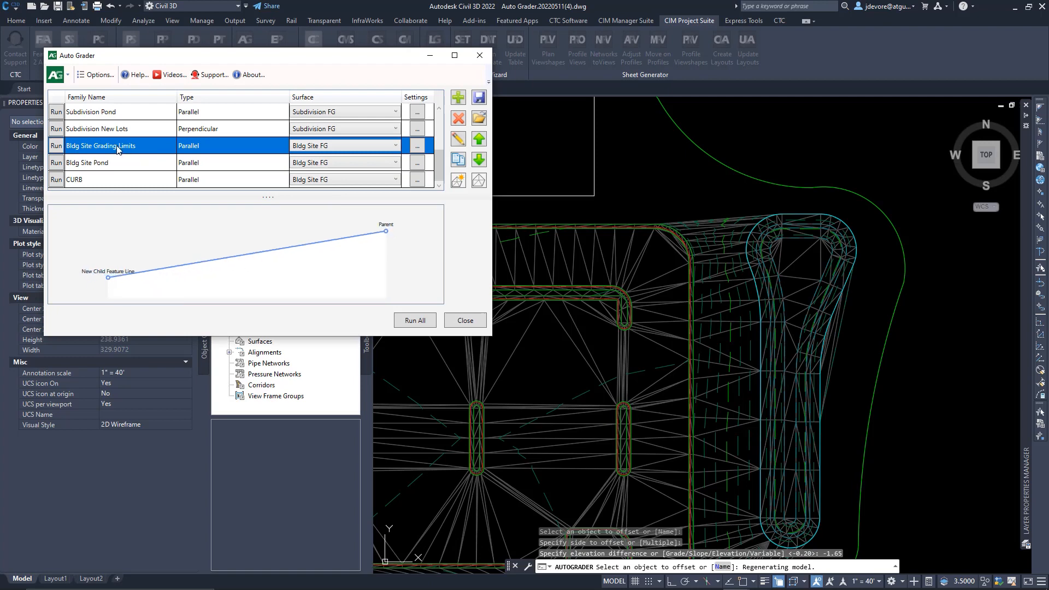
left_click(117, 148)
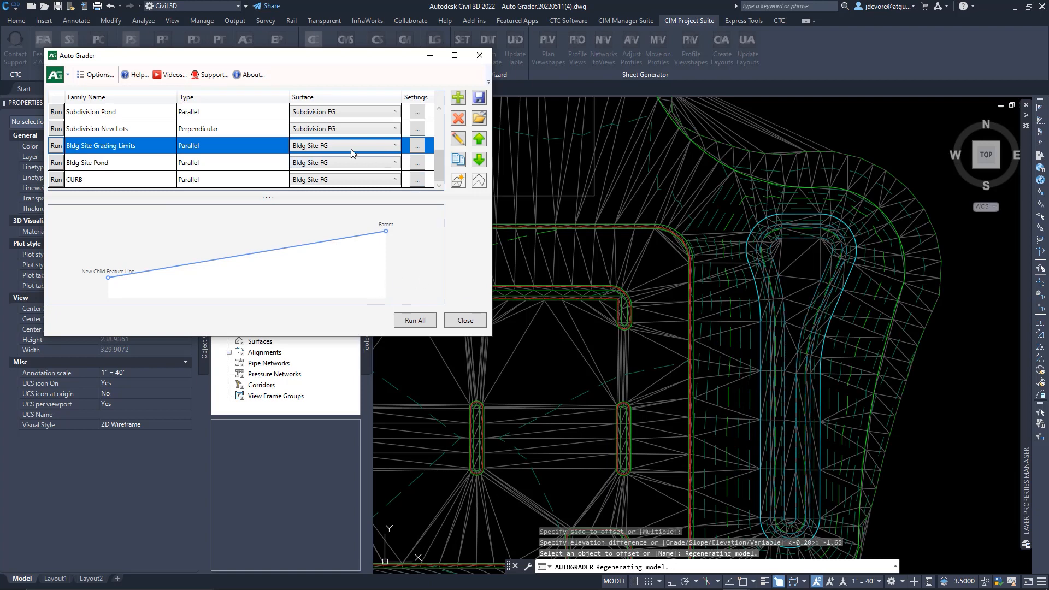
left_click(321, 153)
left_click(469, 322)
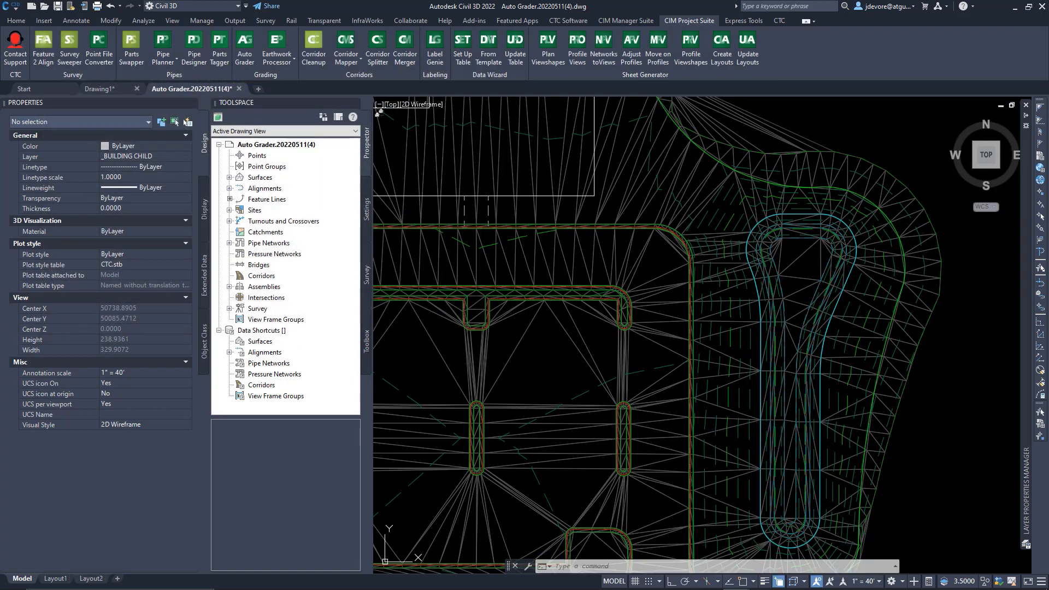
- Stretch both south arc endpoints of the pond's parent feature line southward, to a 2D length of about 428 ft
scroll(680, 278, "down", 3)
scroll(731, 307, "up", 1)
scroll(721, 315, "up", 6)
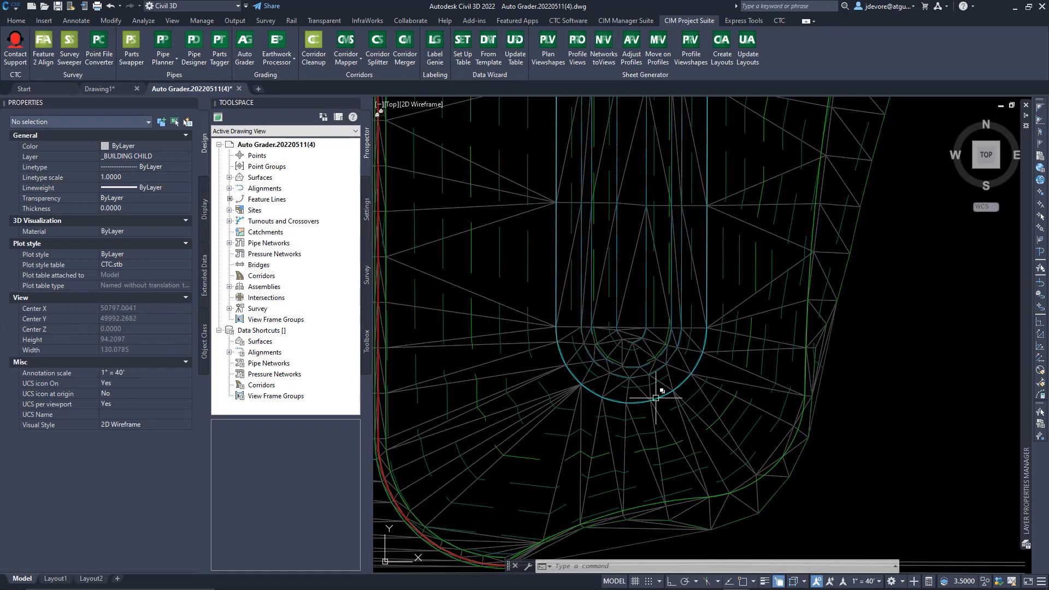
left_click(686, 382)
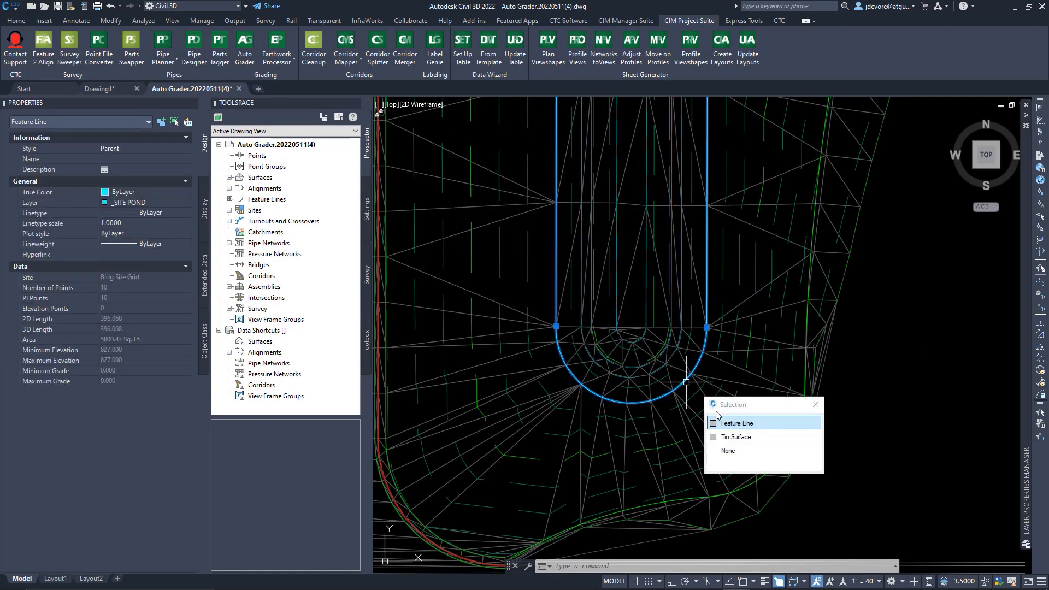
left_click(717, 415)
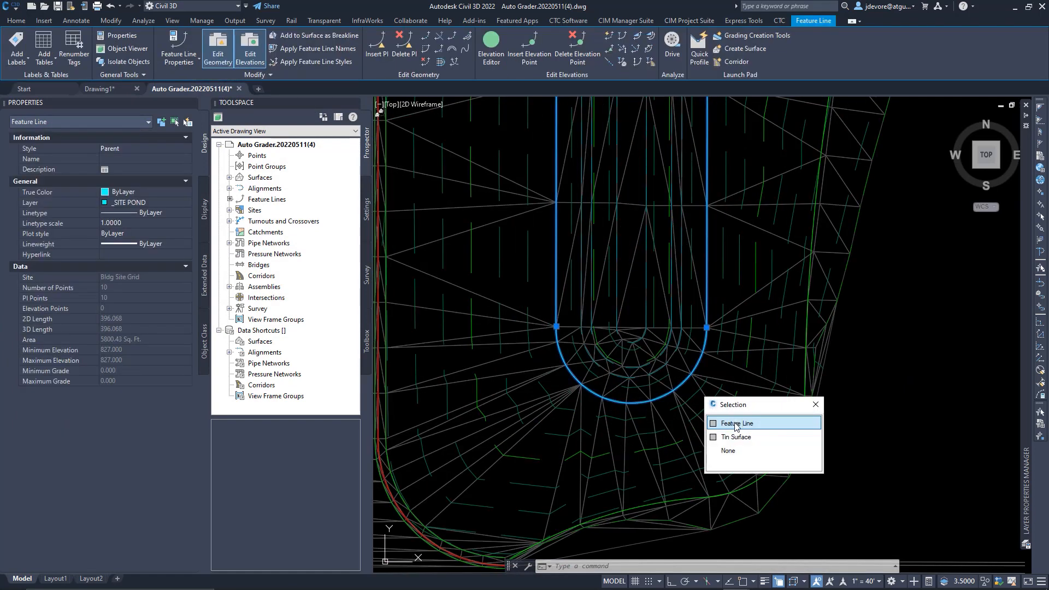
left_click(706, 328, "shift")
left_click(556, 327, "shift")
left_click(557, 327)
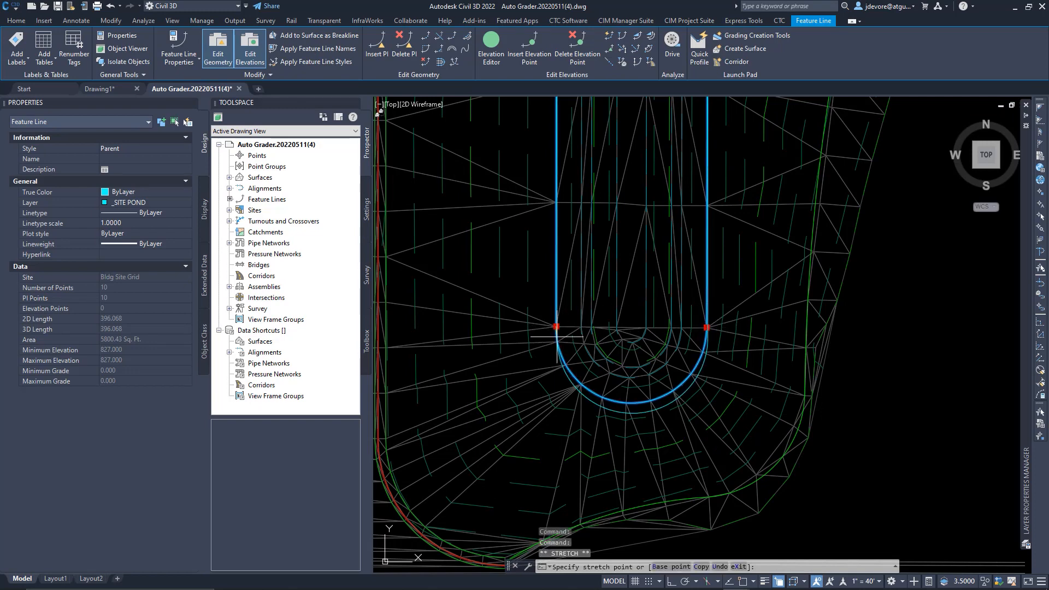
left_click(558, 407)
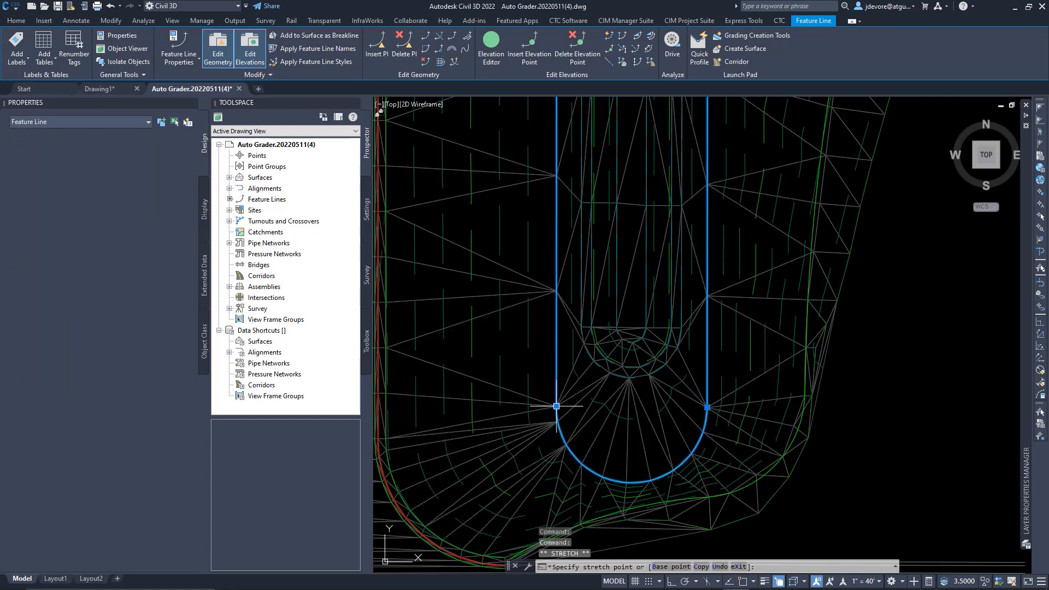
- Rerun the Bldg Site Pond family in Auto Grader to regrade the stretched pond, and close the Auto Grader
scroll(694, 356, "down", 2)
scroll(694, 356, "down", 2)
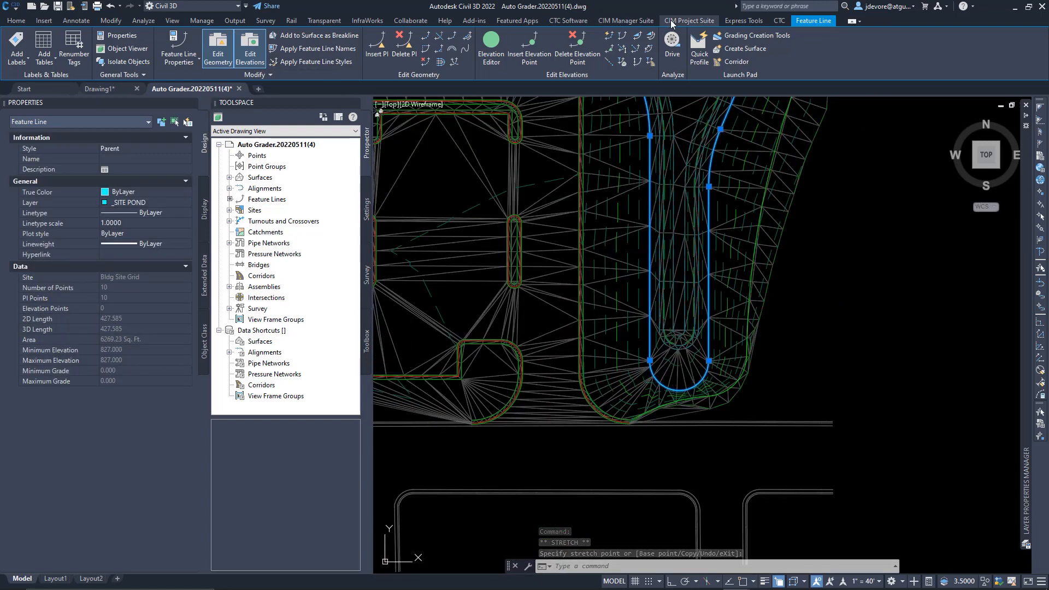
left_click(690, 20)
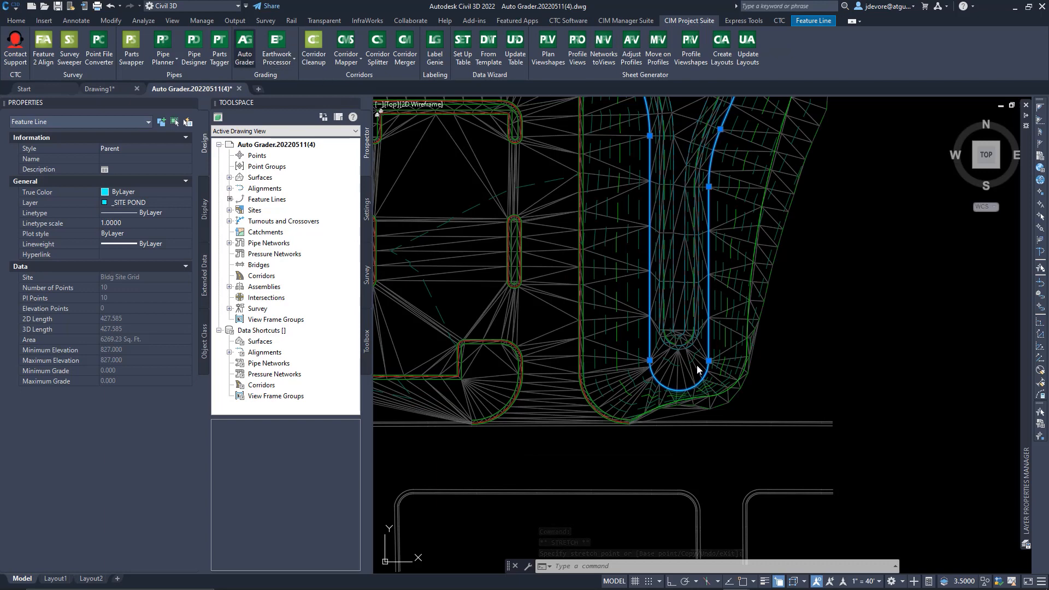
scroll(130, 144, "down", 3)
left_click(56, 163)
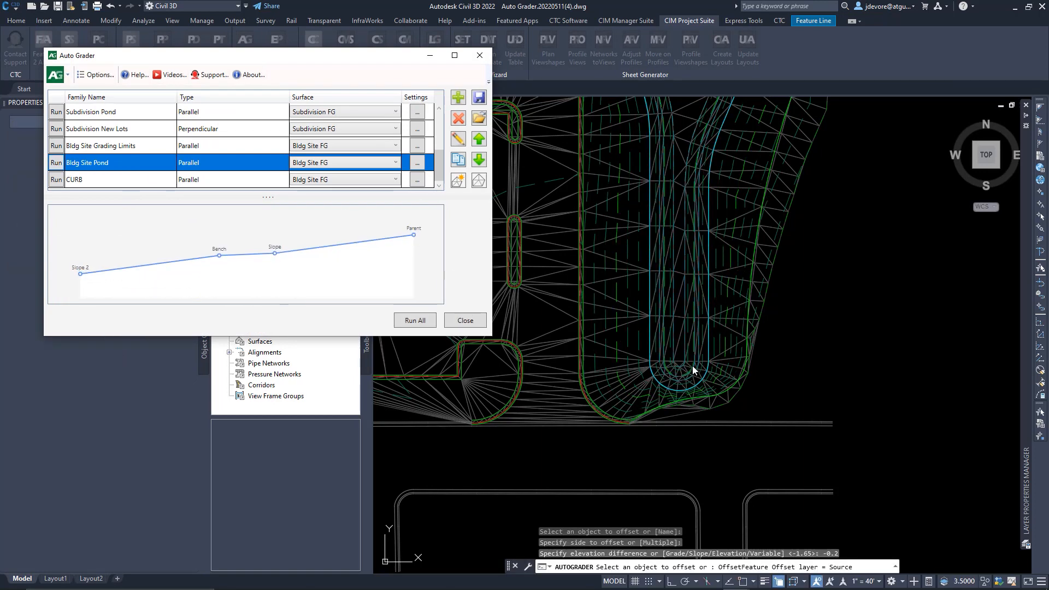
left_click(464, 323)
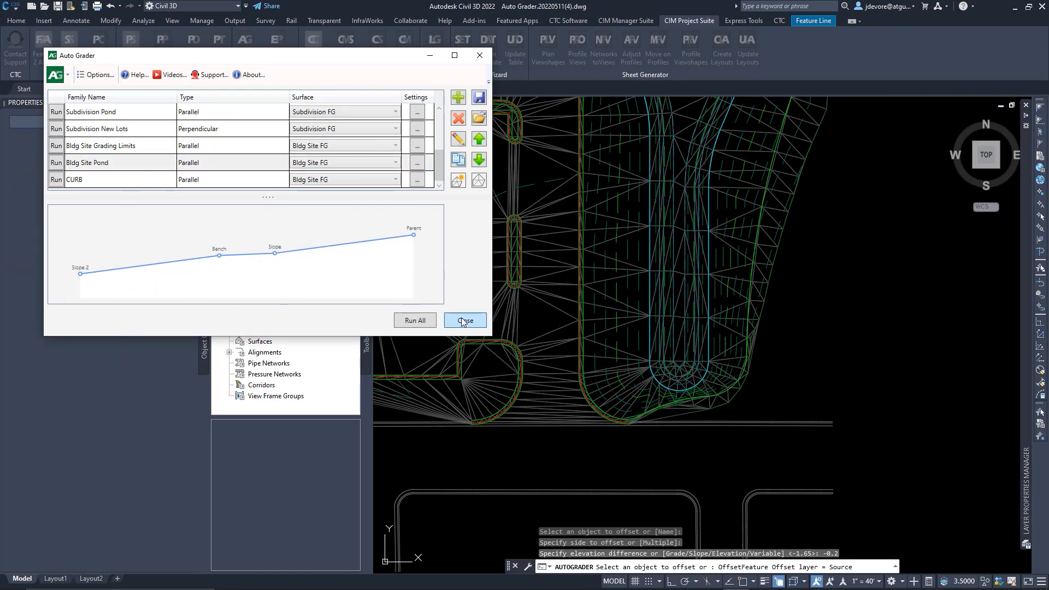
mouse_move(572, 330)
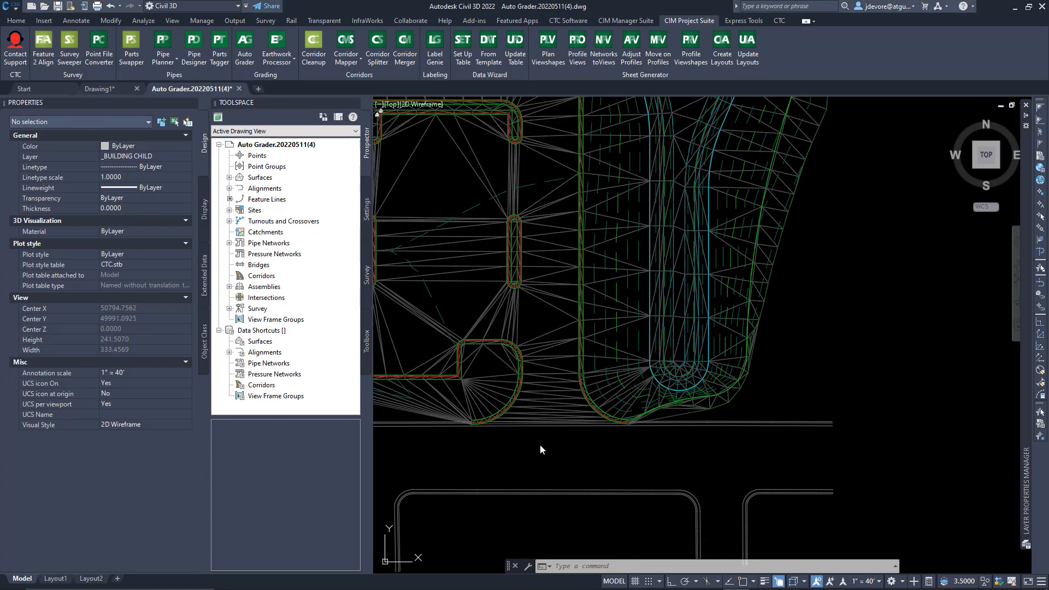
- Locate Export Shared Reference Points for Autodesk Revit under Subscription Extension Manager in the Civil 3D toolbox and execute it
key("ctrl")
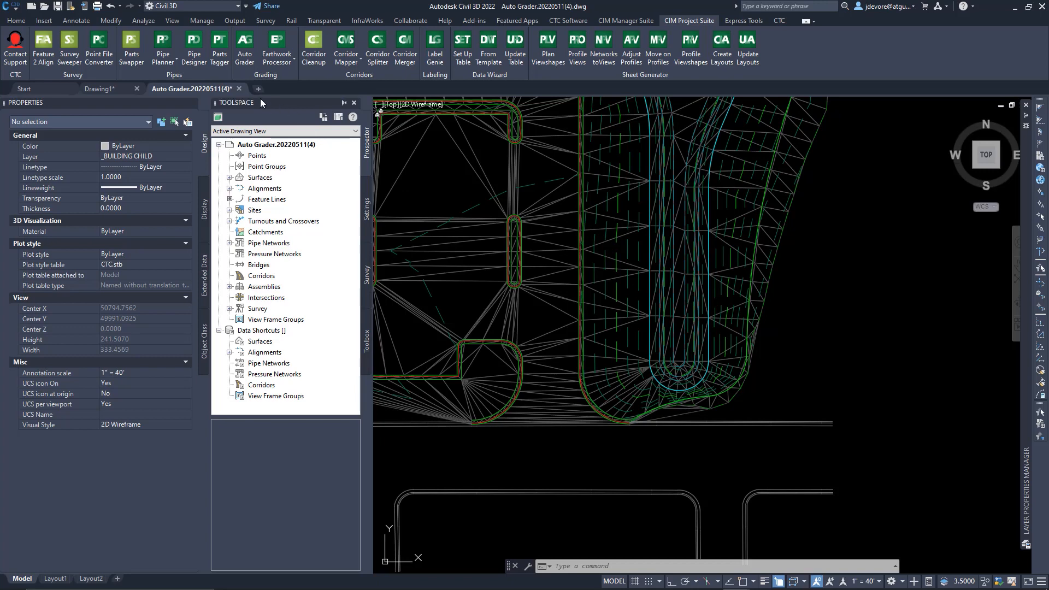
left_click(16, 20)
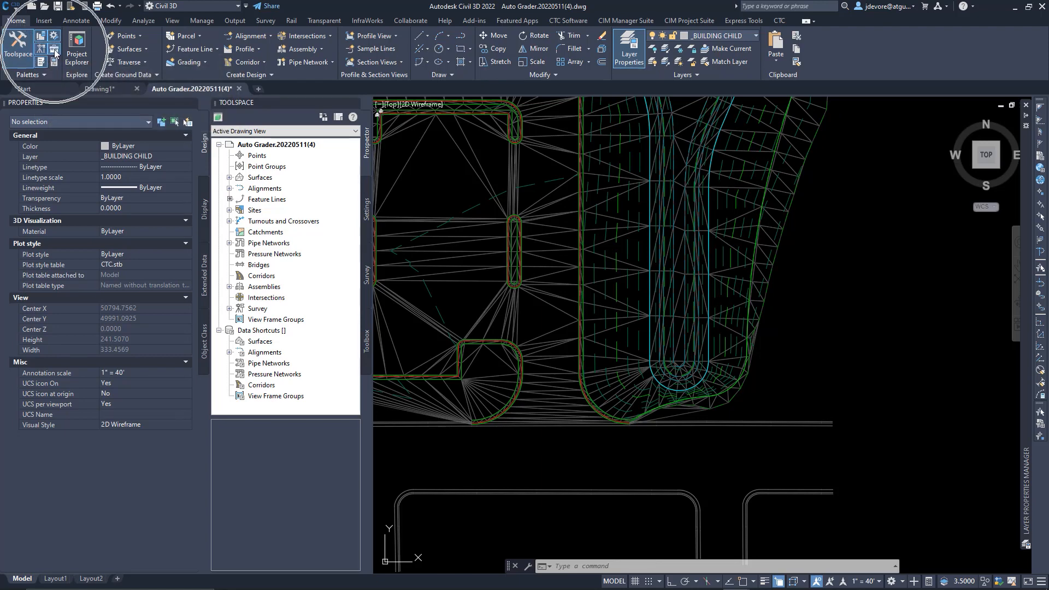
left_click(367, 350)
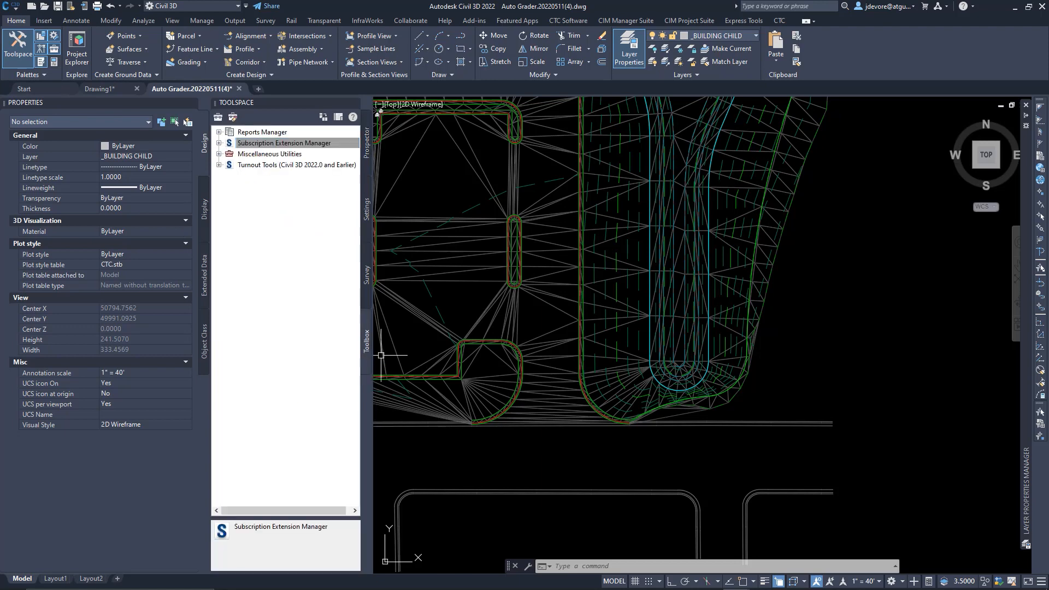
key("ctrl")
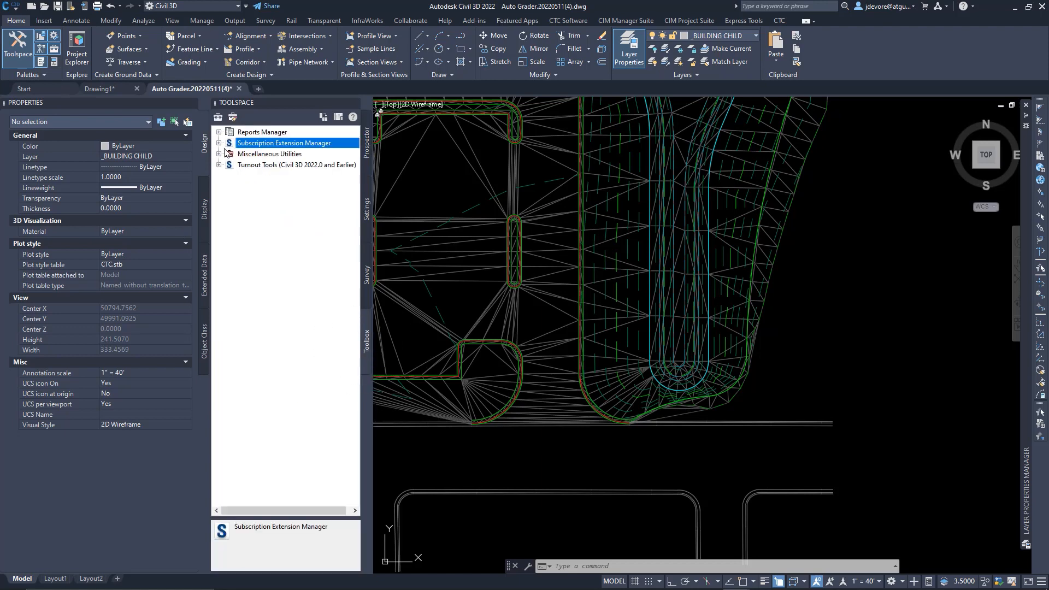
left_click(220, 143)
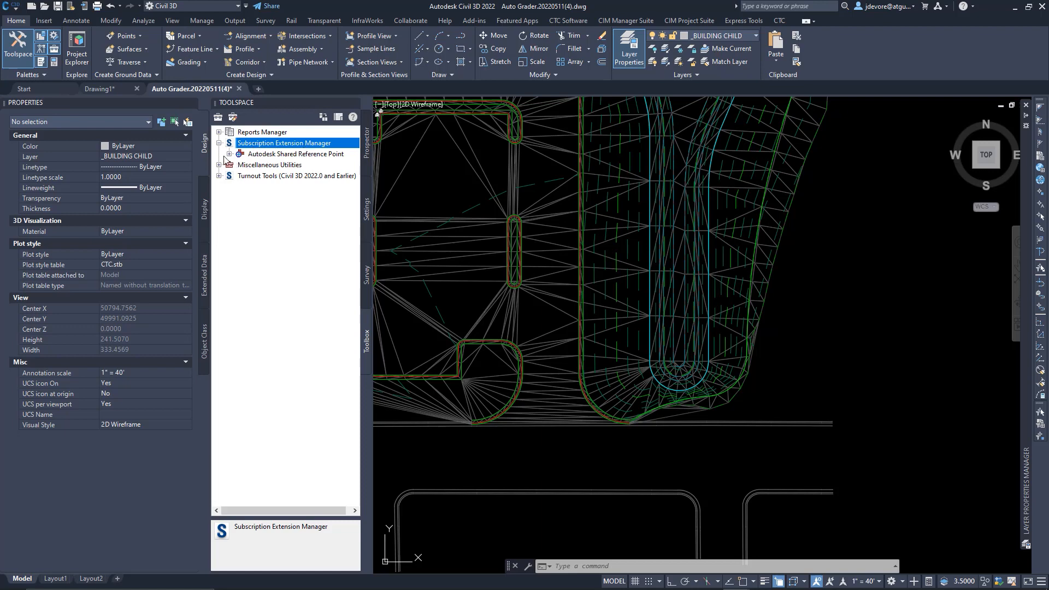
left_click(229, 154)
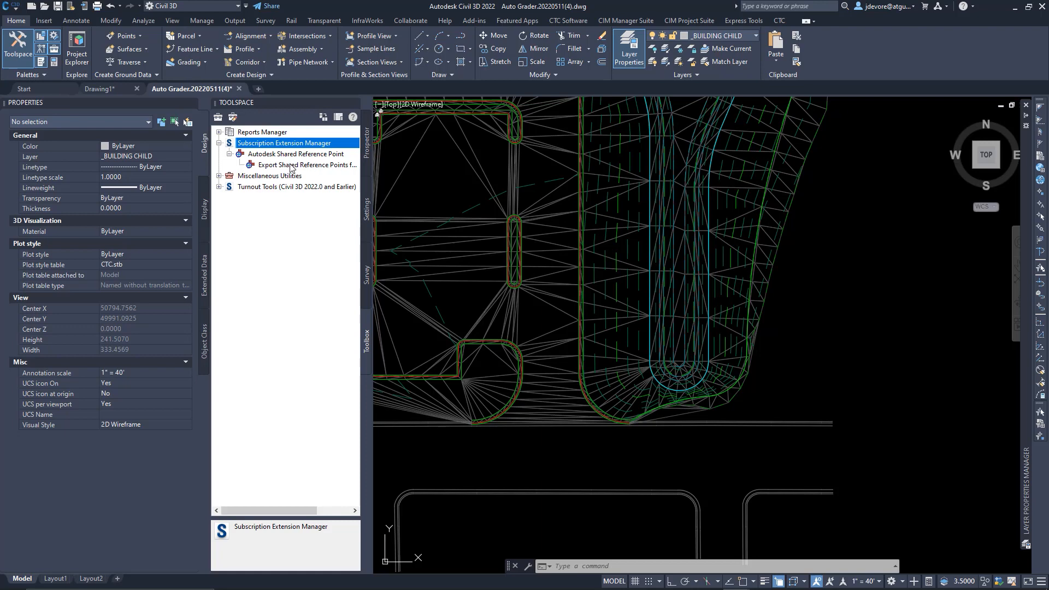
left_click(274, 166)
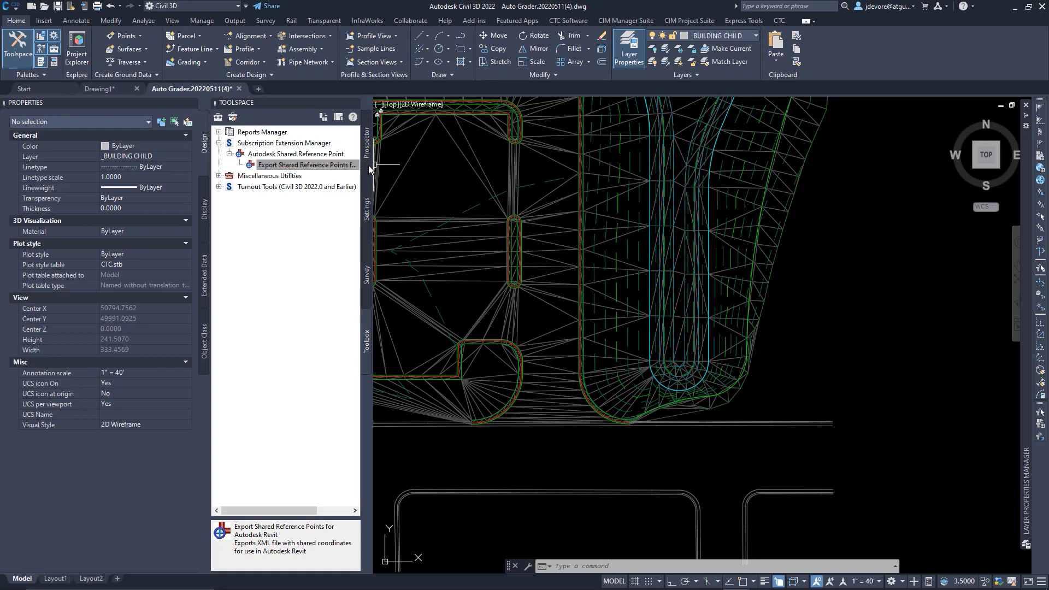
left_click_drag(428, 168, 435, 168)
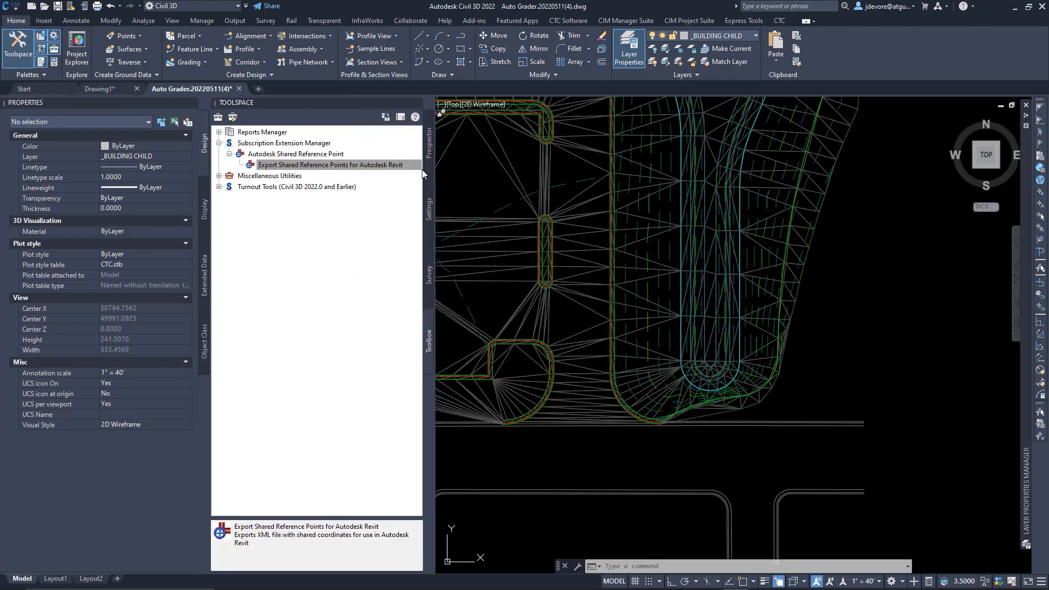
right_click(356, 170)
left_click(386, 174)
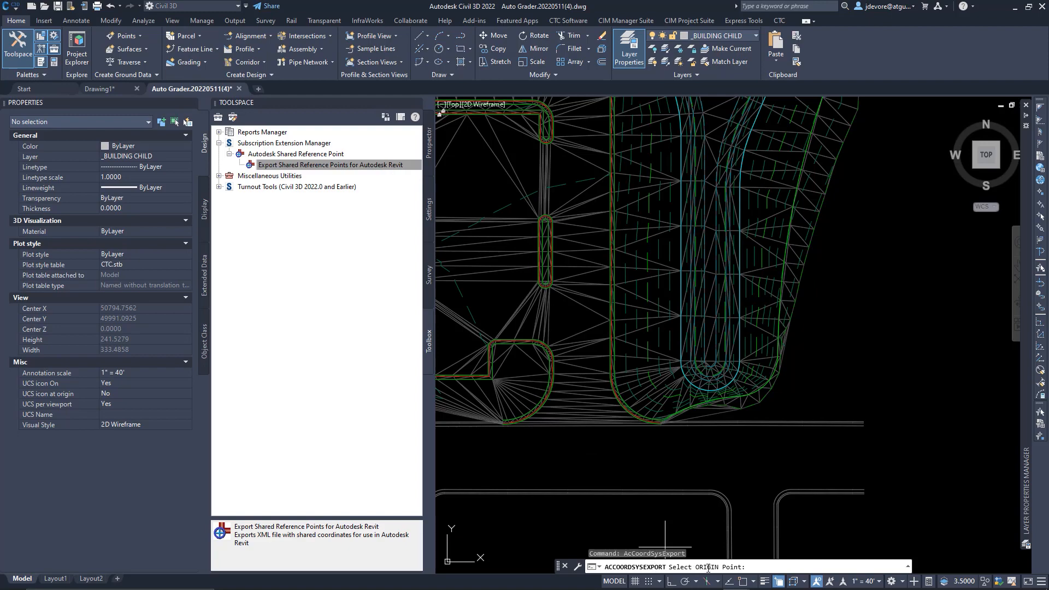
- Set the shared reference origin at the endpoint on the building outline's southwest corner
scroll(829, 414, "down", 4)
scroll(650, 241, "up", 2)
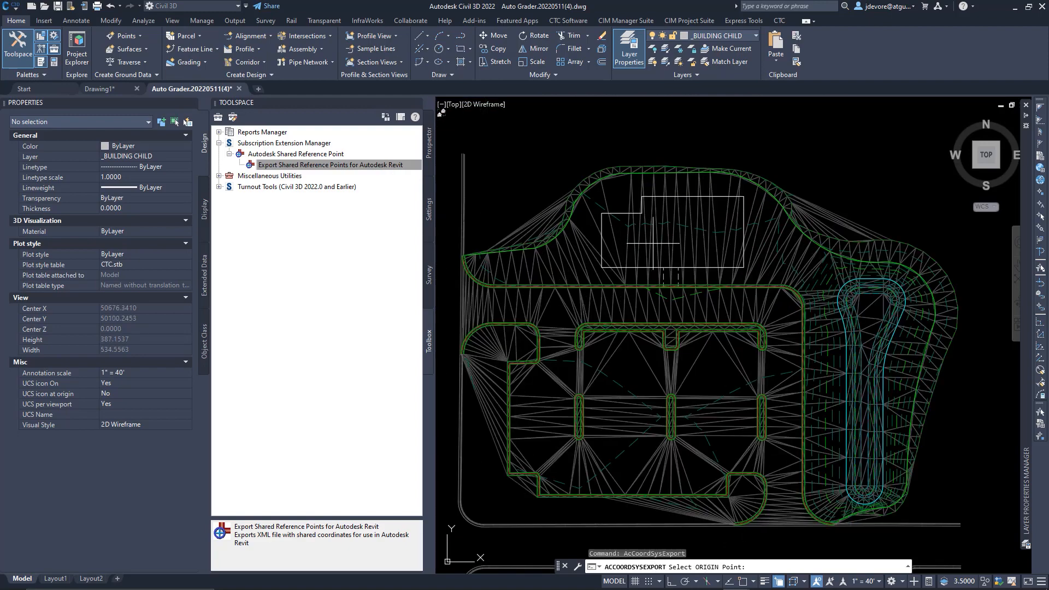
scroll(652, 267, "up", 2)
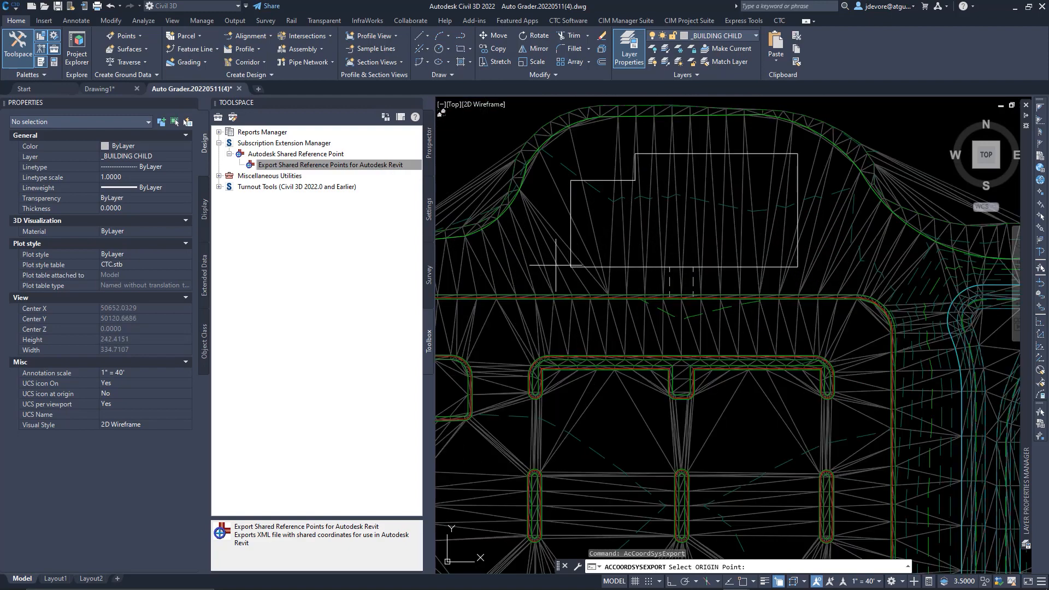
scroll(556, 265, "up", 2)
scroll(590, 273, "up", 2)
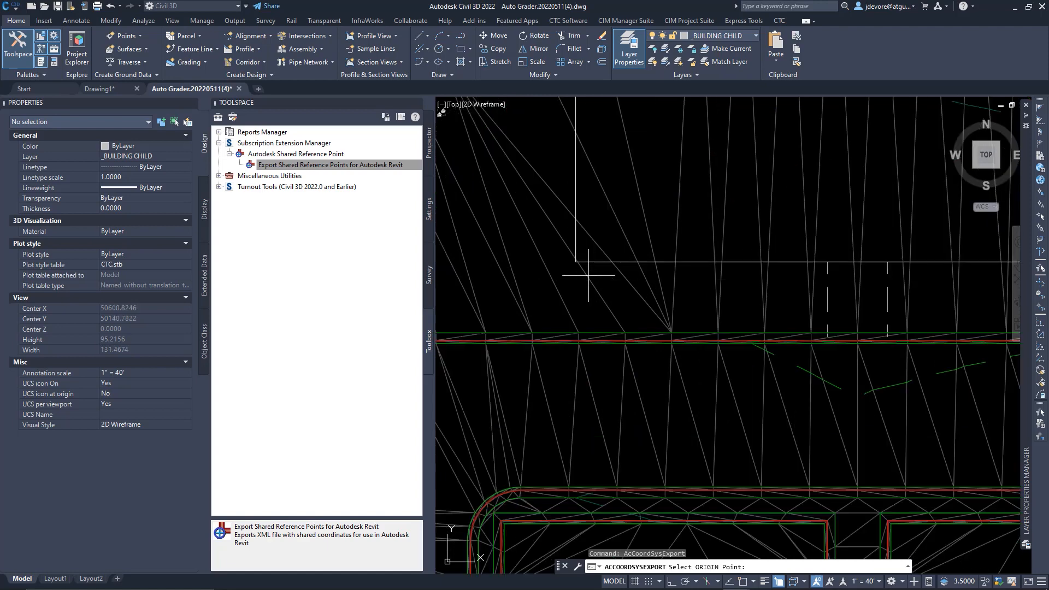
scroll(589, 281, "down", 2)
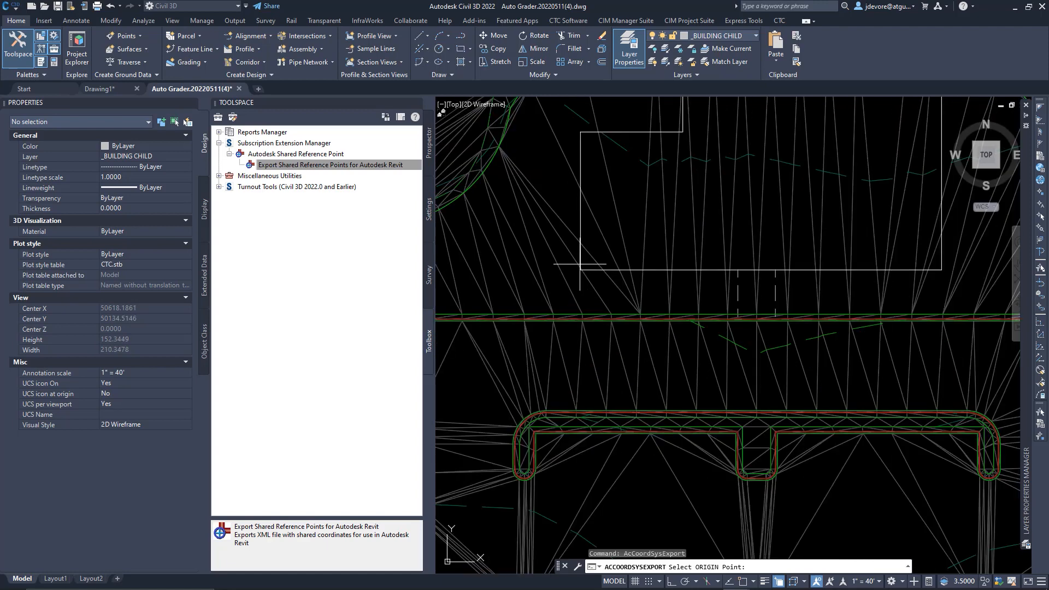
right_click(581, 256, "shift")
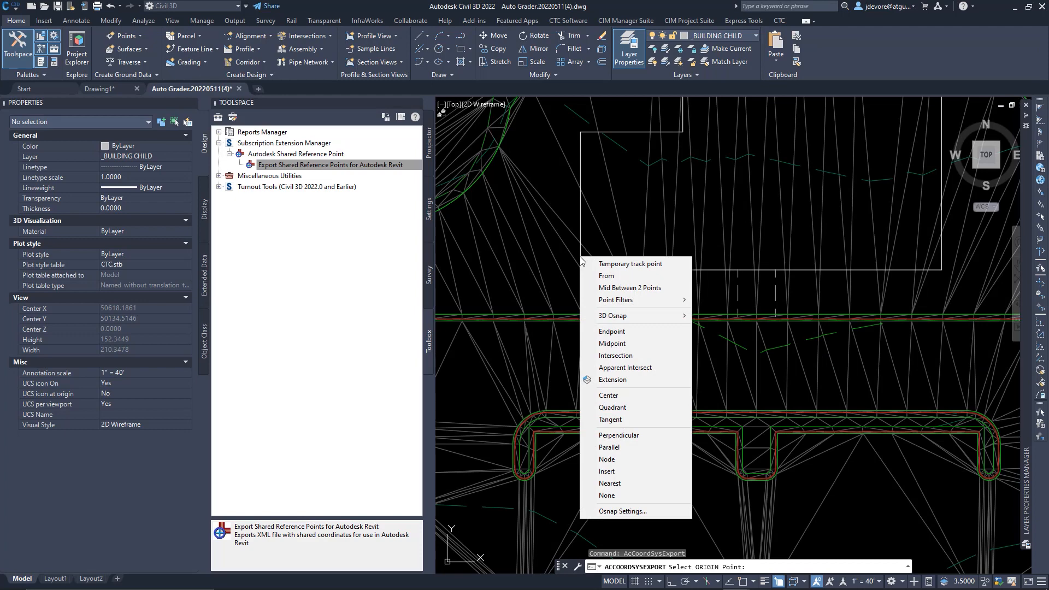
key("e")
left_click(580, 259)
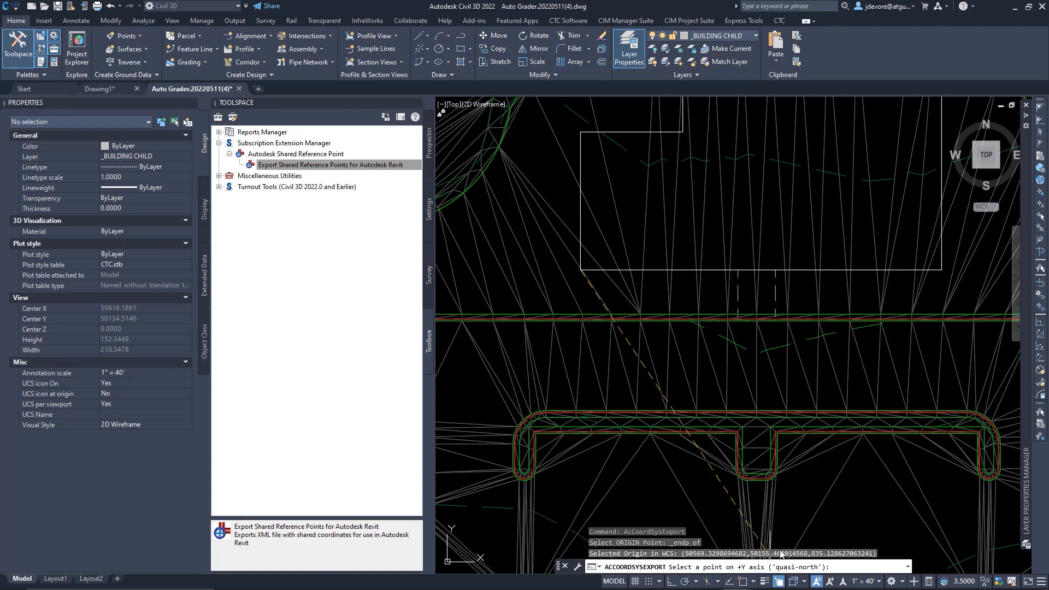
- Set the +Y axis point for the shared reference at the endpoint on the building outline's northwest corner directly above the origin
scroll(633, 401, "down", 2)
scroll(611, 263, "up", 2)
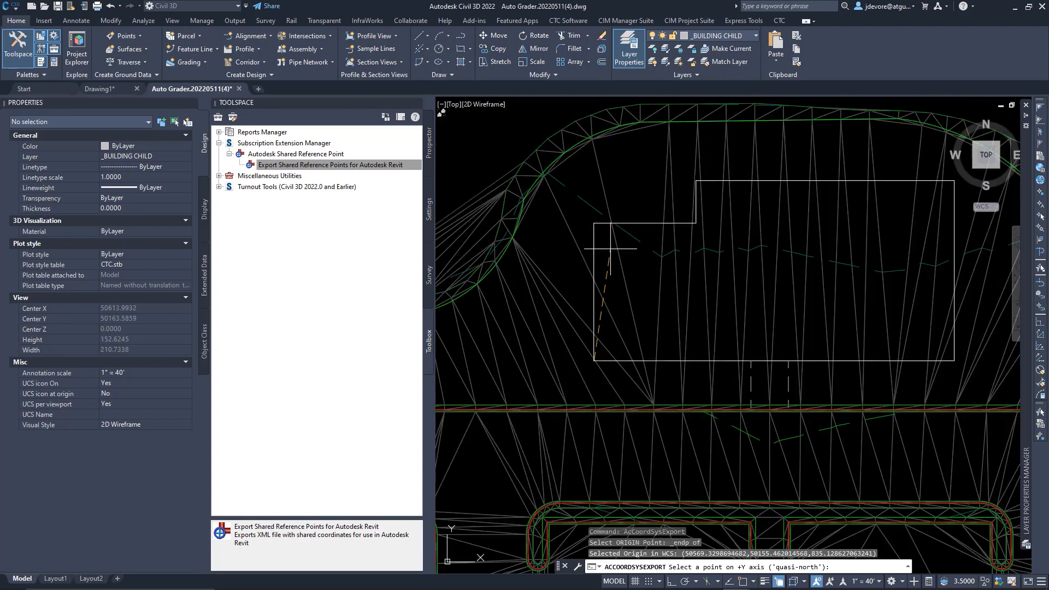
right_click(591, 228, "shift")
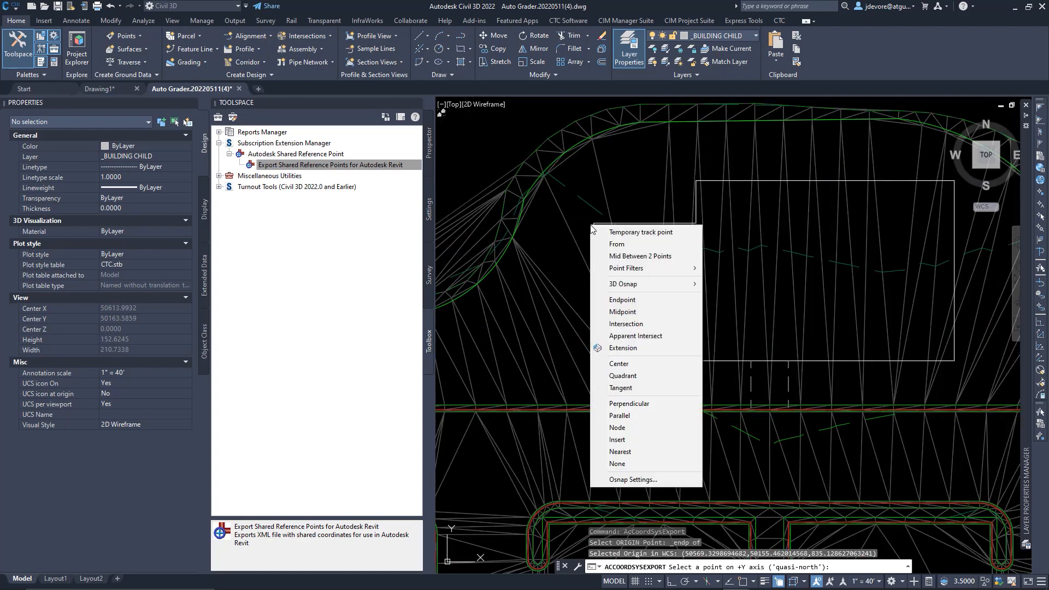
left_click(623, 300)
left_click(594, 223)
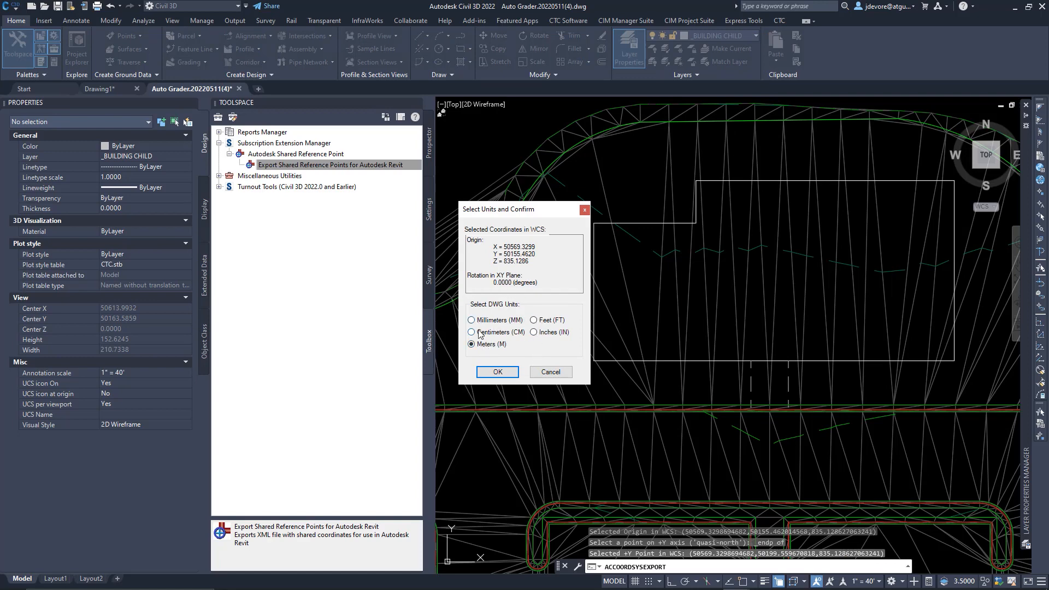
- Set the DWG units to Feet (FT) and save the shared reference point file as TechTalk in the Tech Talk 0522 folder
left_click(534, 320)
left_click(497, 372)
left_click(496, 373)
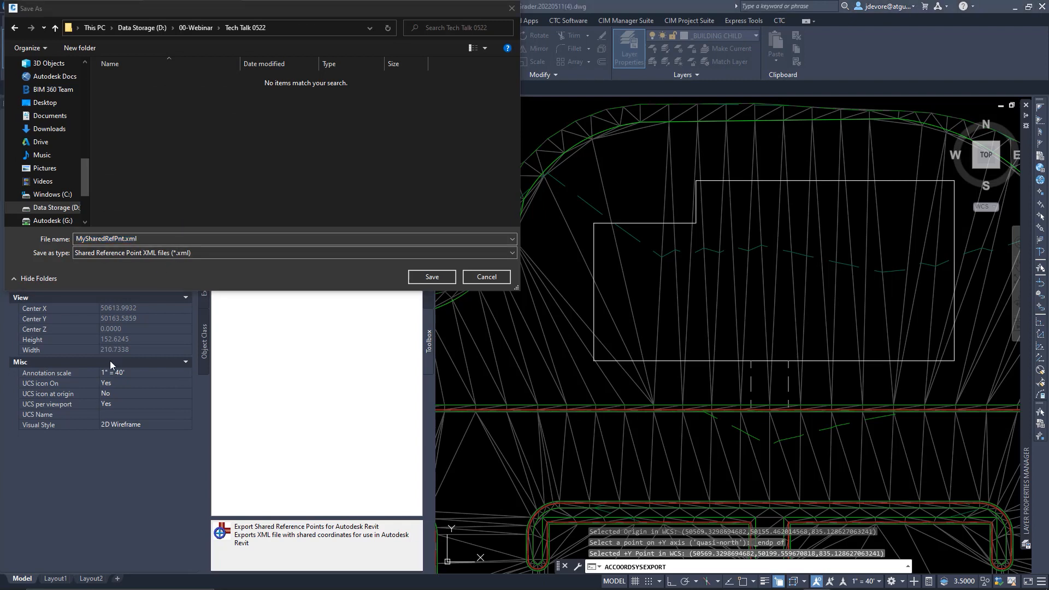
left_click(145, 236)
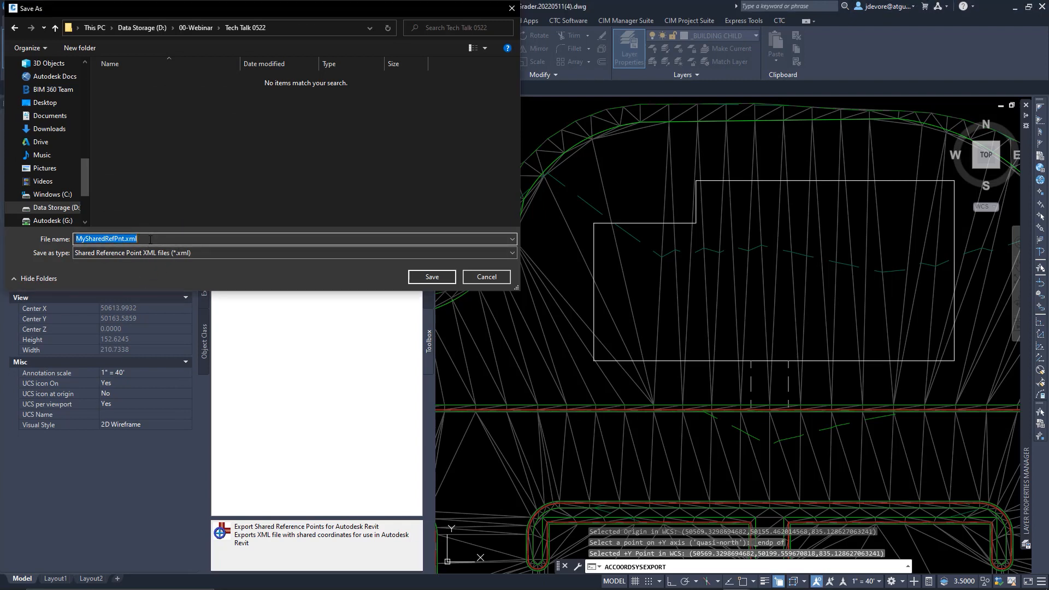
type("TechTalk")
left_click(437, 277)
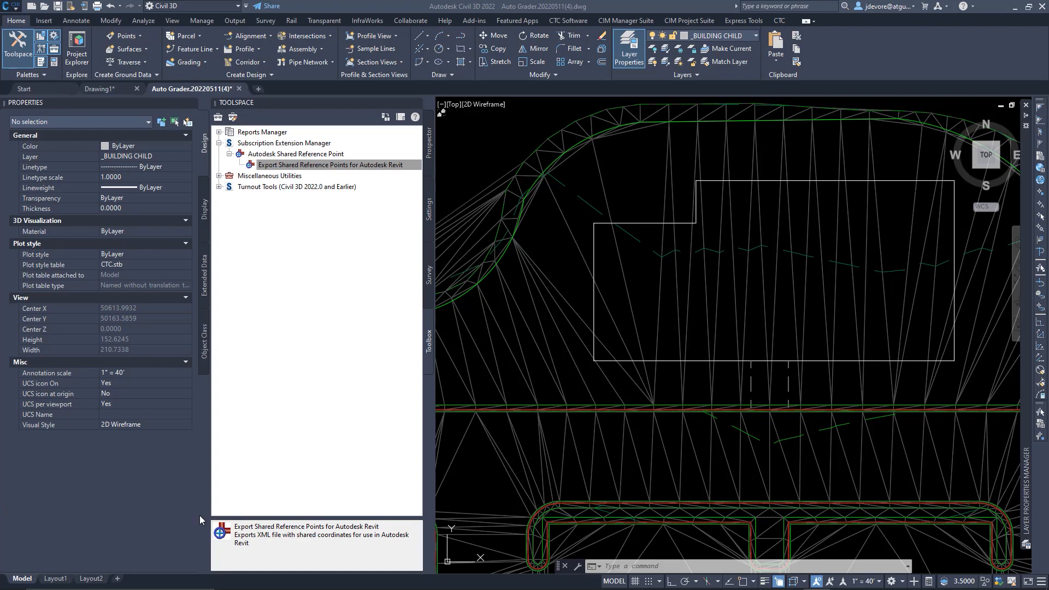
- Switch to Revit and start Import Shared Coordinates from XML file, picking an origin above the south elevation marker and a +Y direction point above it
key("alt+Tab")
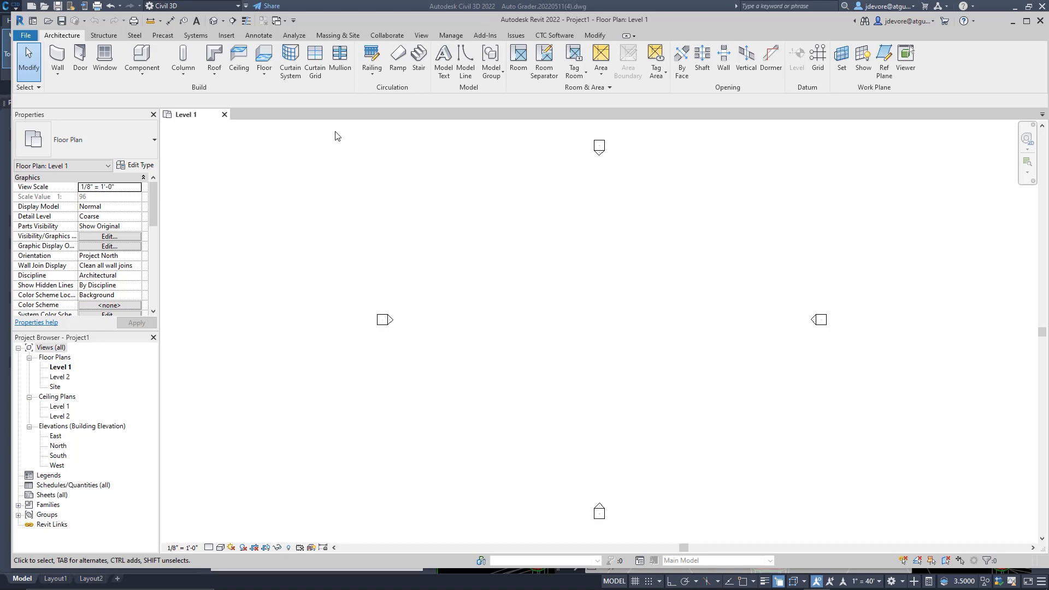
left_click(486, 36)
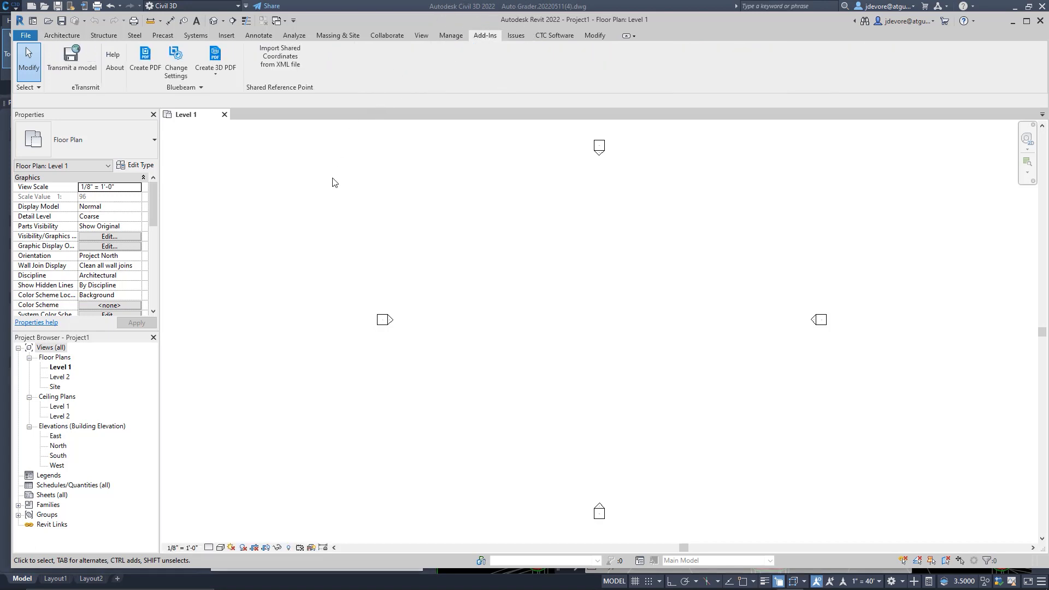
left_click(288, 72)
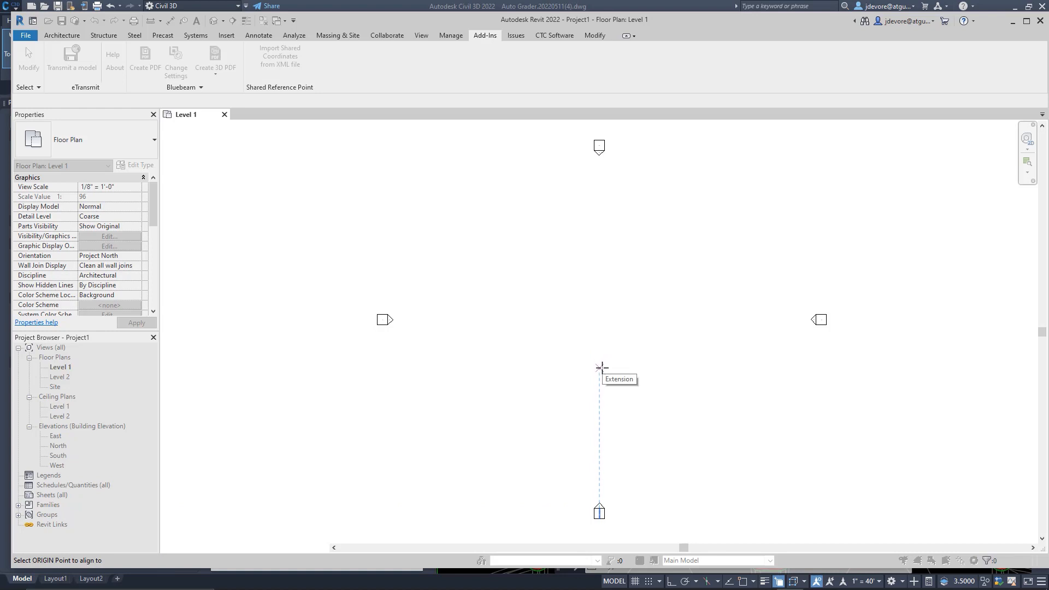
left_click(601, 368)
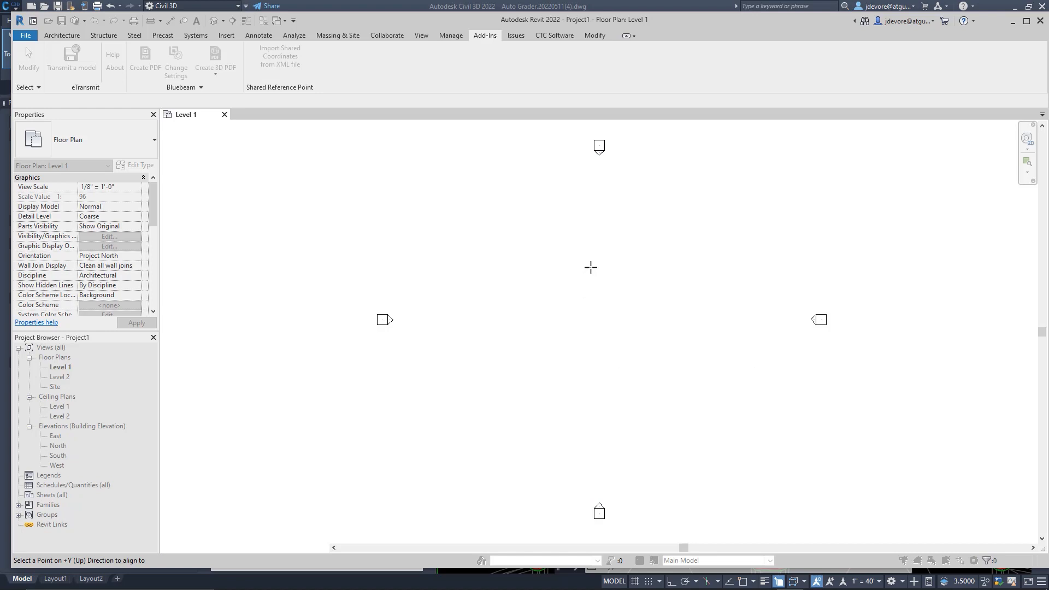
left_click(594, 256)
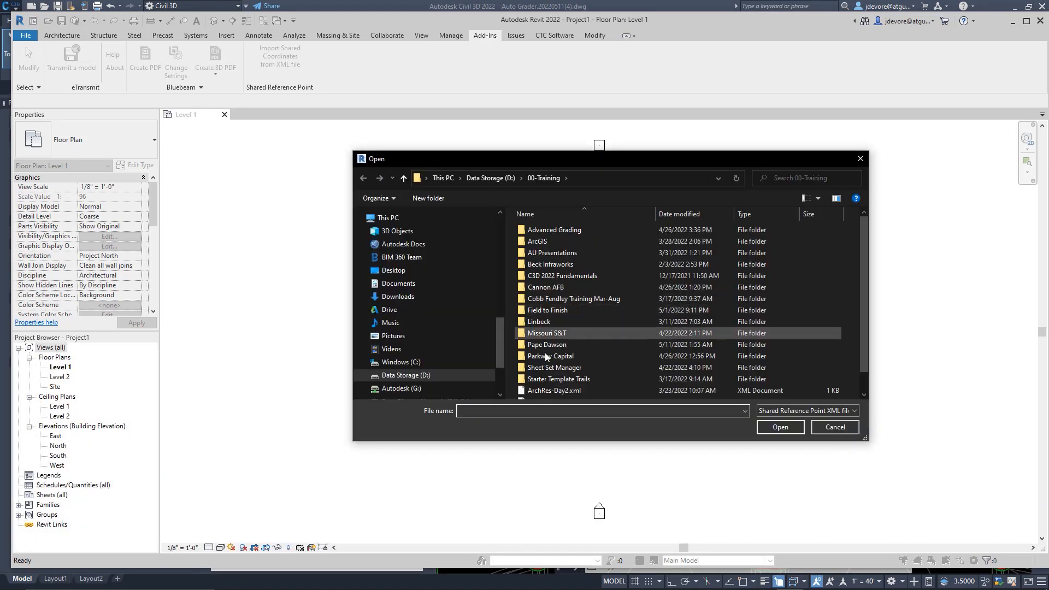
- Import TechTalk.xml from D:\00-Webinar\Tech Talk 0522 and confirm creating the new TechTalk shared coordinates
left_click(406, 376)
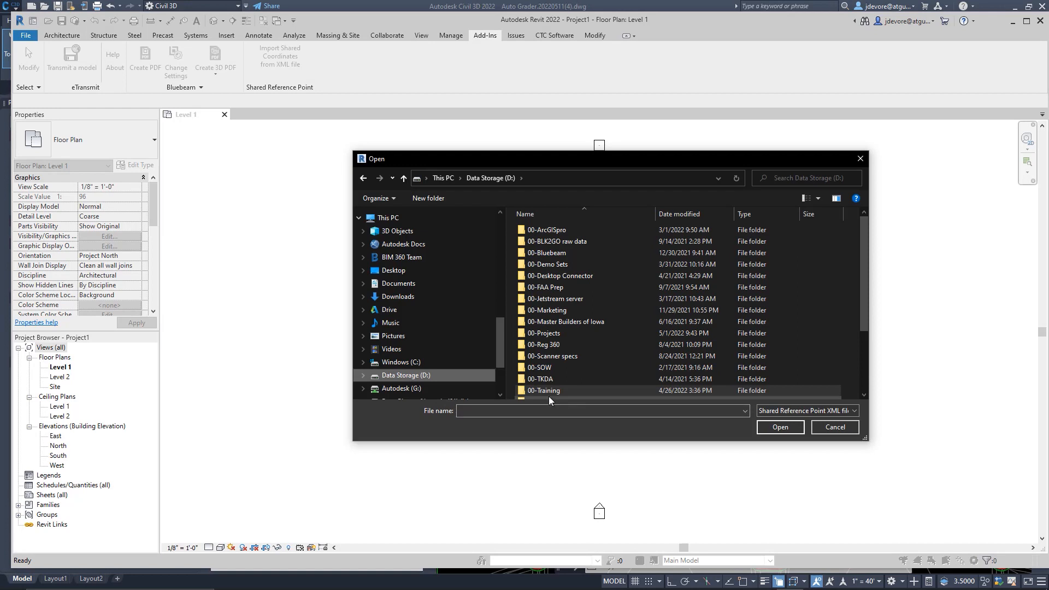
scroll(546, 339, "down", 2)
double_click(544, 337)
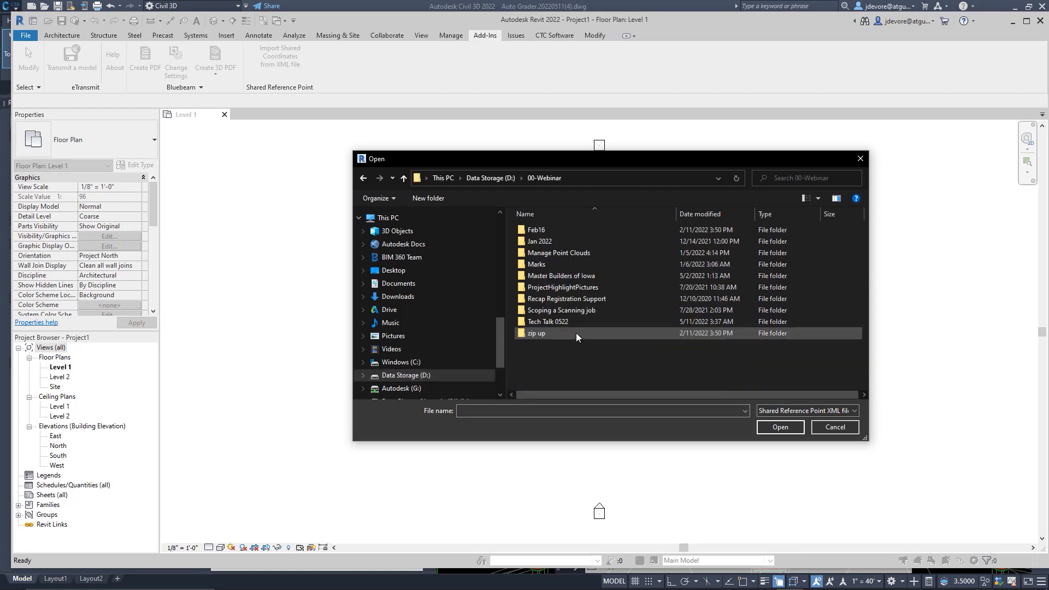
double_click(542, 321)
left_click(548, 230)
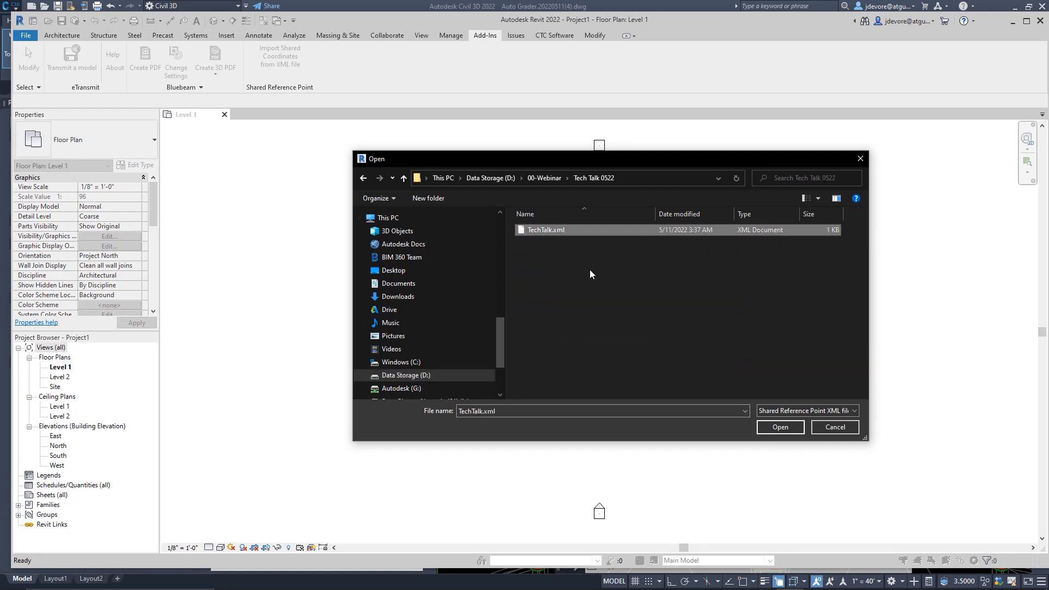
left_click(787, 428)
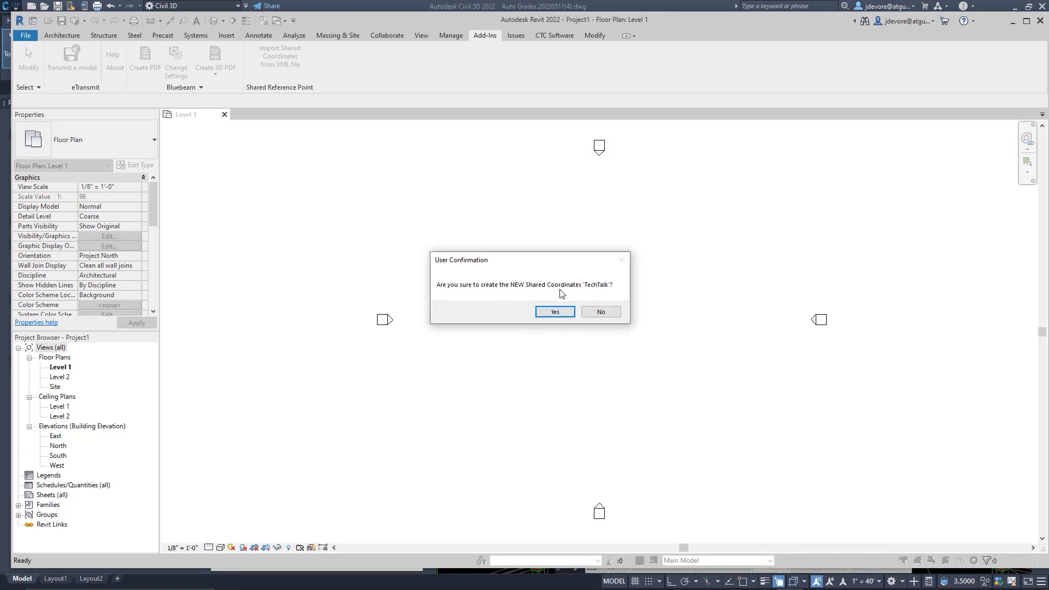
left_click(556, 311)
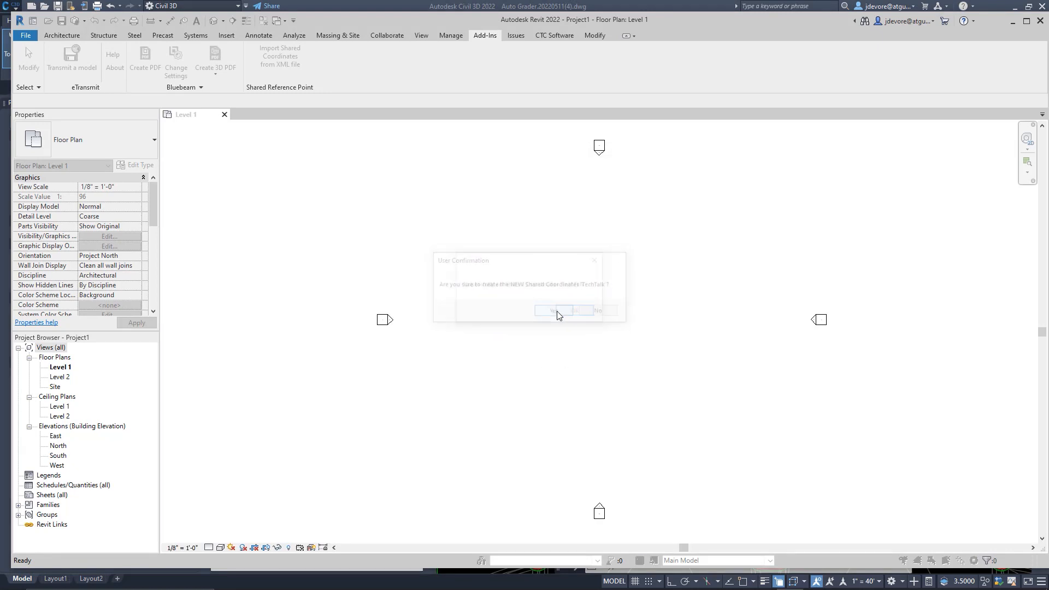
left_click(577, 312)
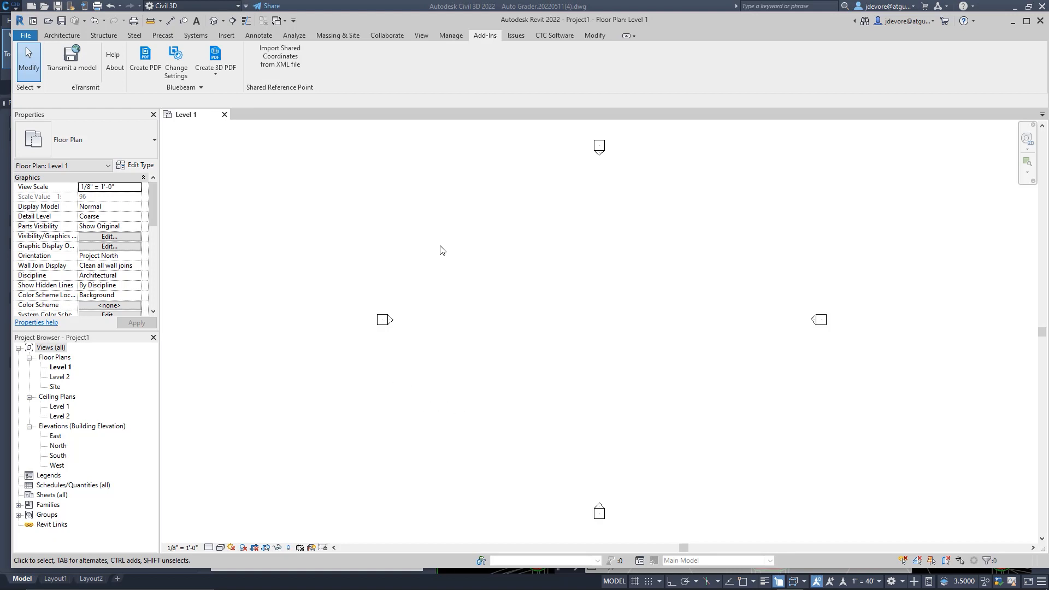
- Make TechTalk the current site in the project's Location and Site settings
left_click(452, 36)
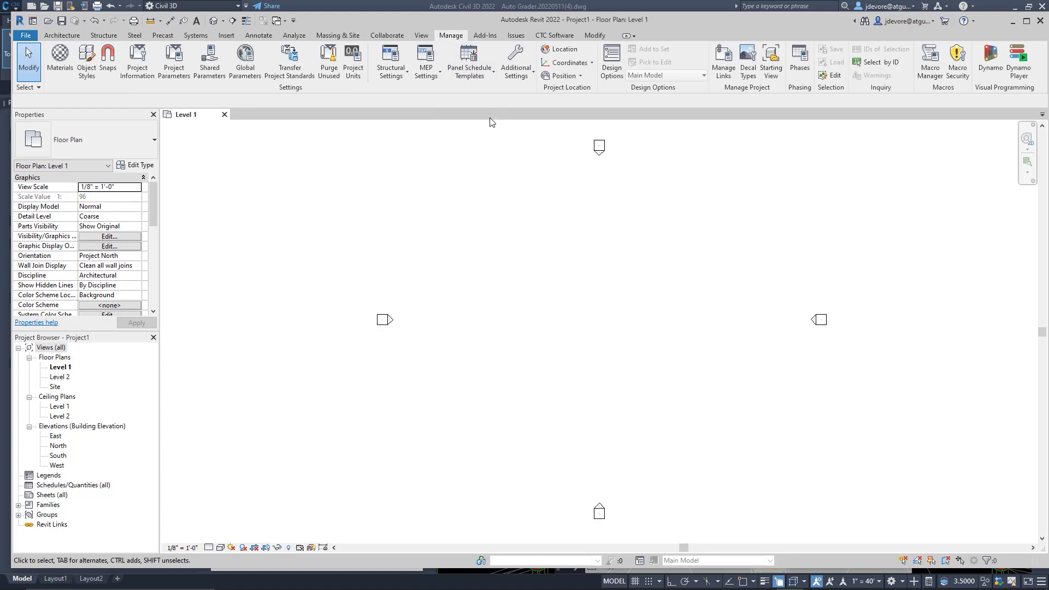
left_click(562, 50)
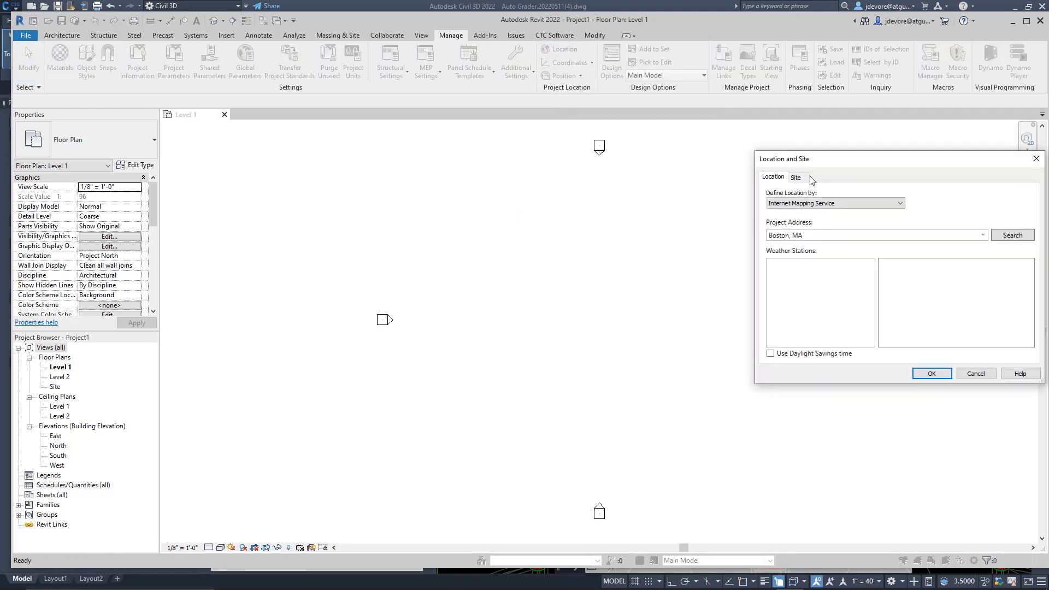
left_click_drag(856, 162, 618, 167)
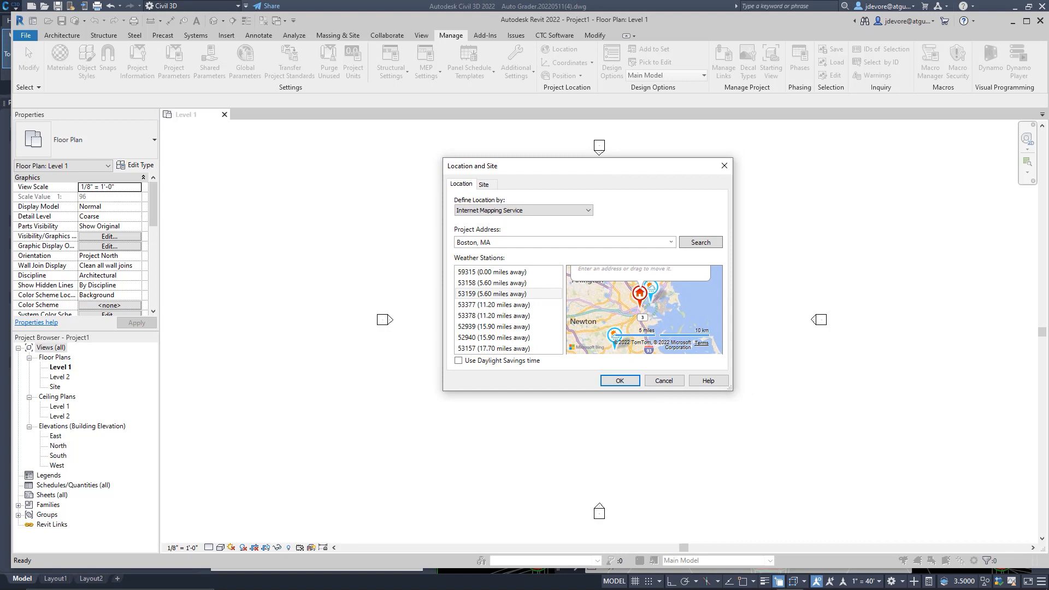
left_click(484, 185)
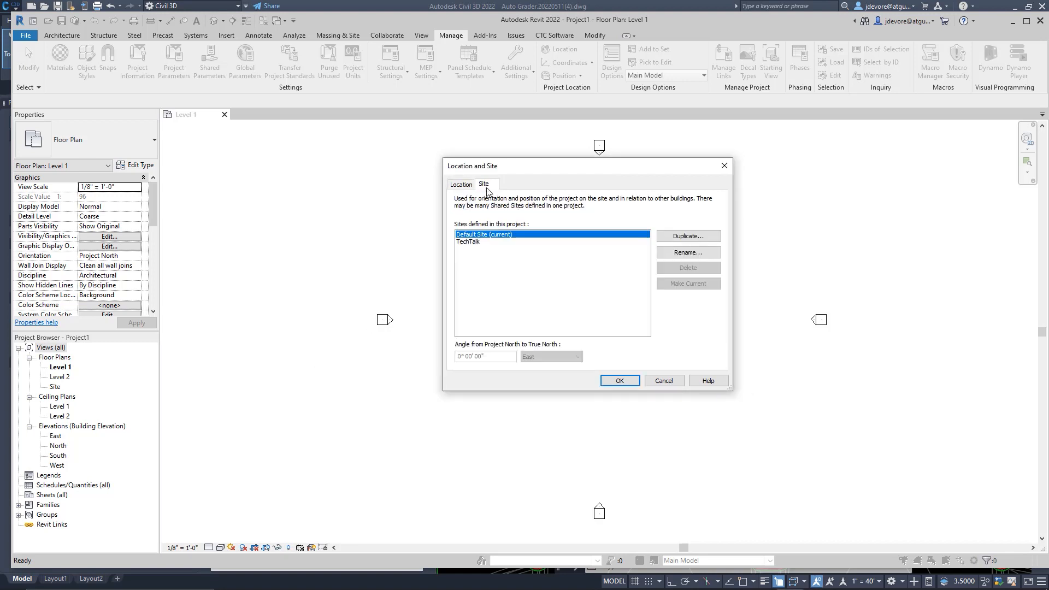
left_click(470, 243)
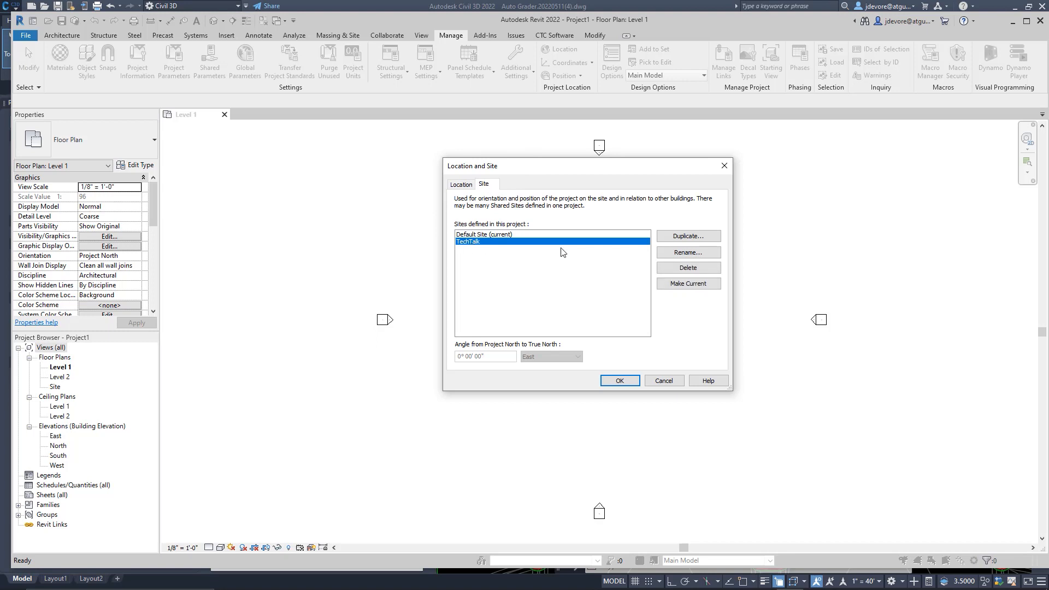
left_click(689, 285)
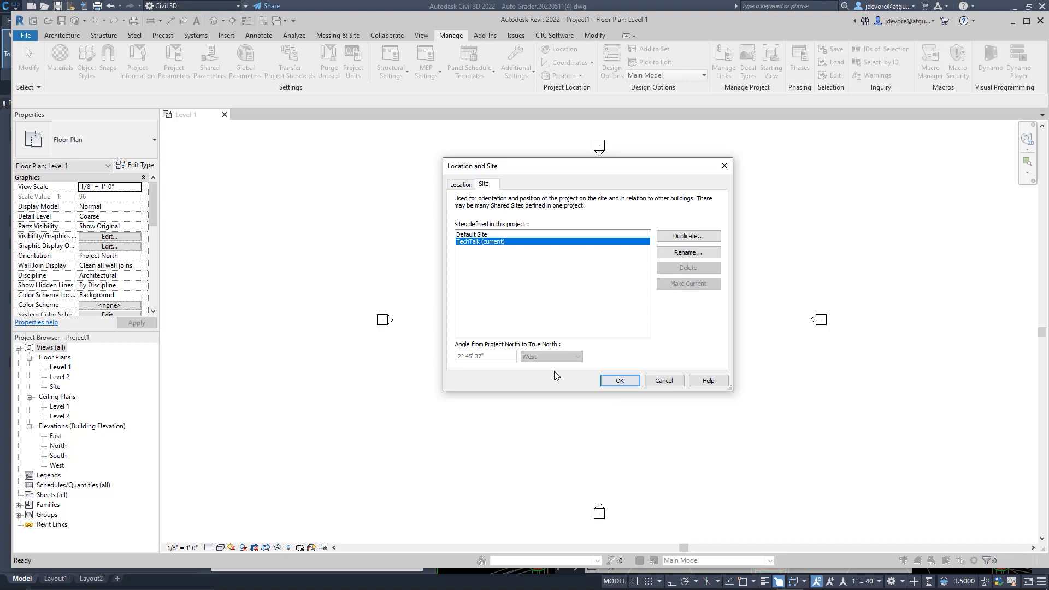
left_click(481, 360)
left_click(621, 382)
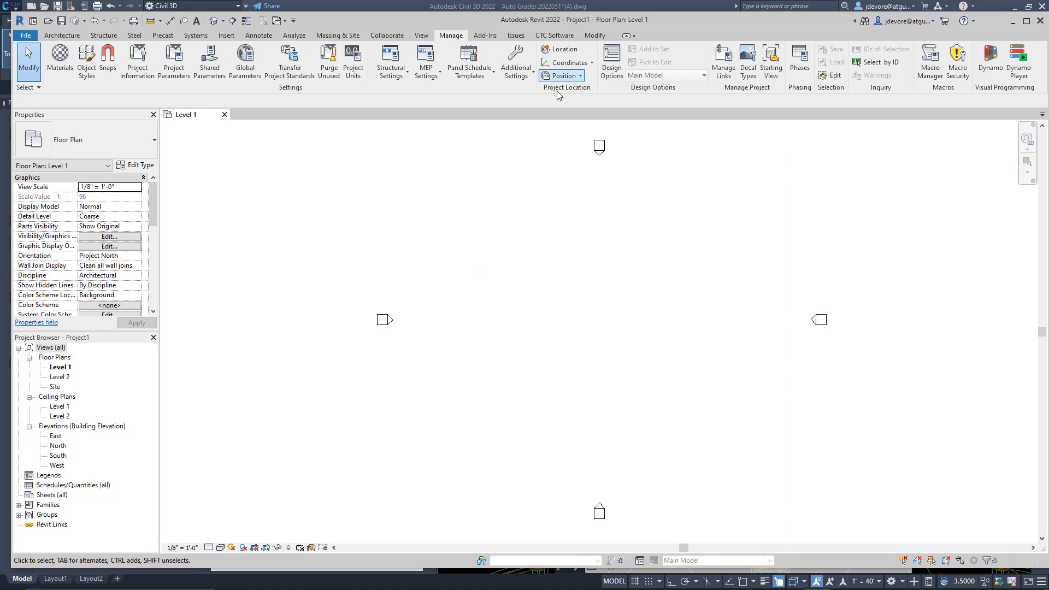
- Switch to Civil 3D and export the current drawing as an AutoCAD DWG with prefix ACAD- to D:\00-Webinar\Tech Talk 0522
left_click(447, 573)
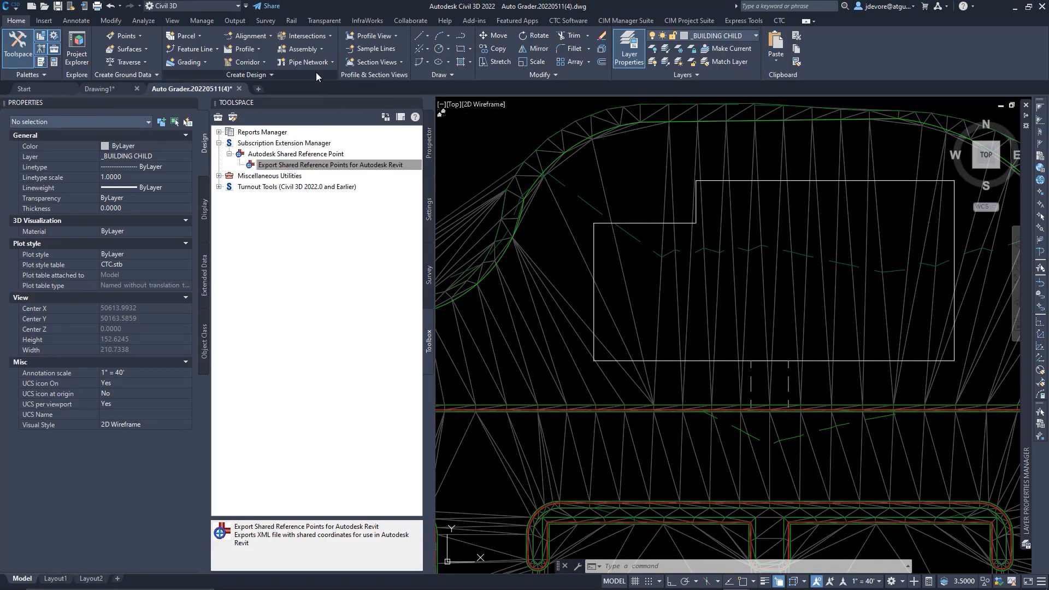
left_click(235, 20)
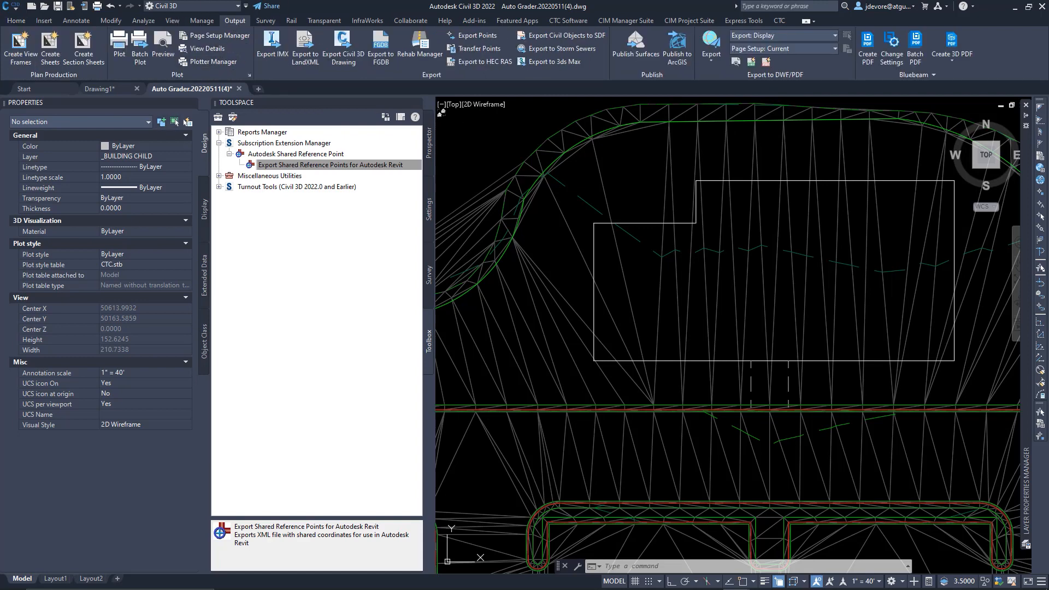
left_click(348, 53)
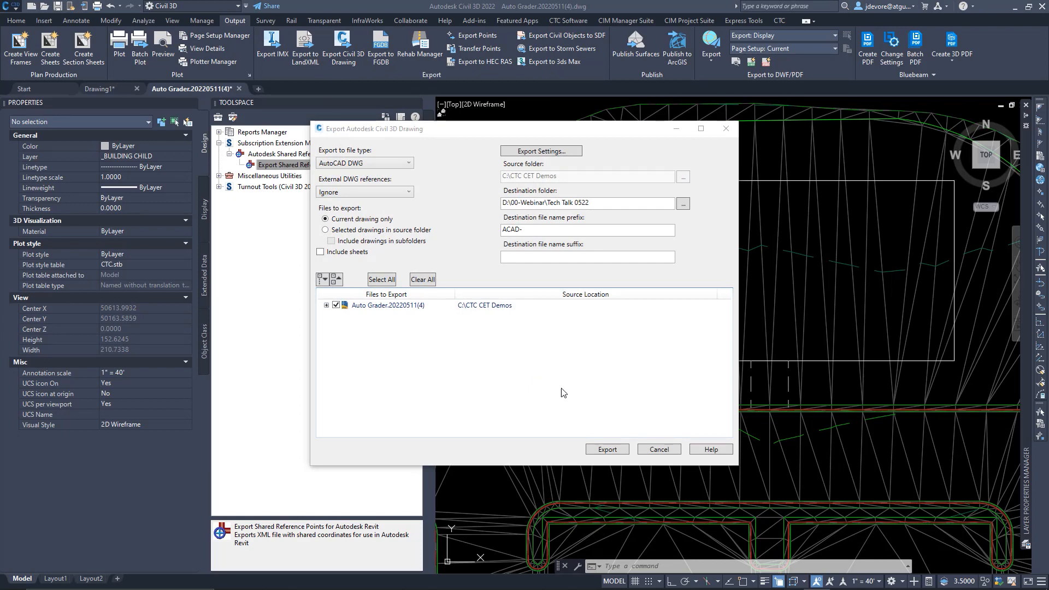
left_click(605, 450)
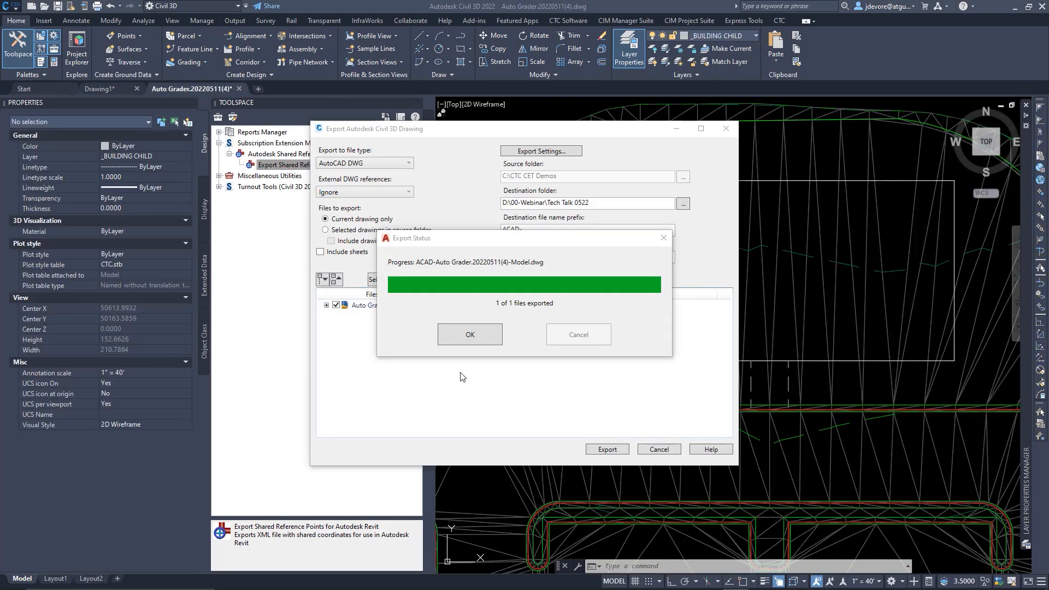
left_click(463, 336)
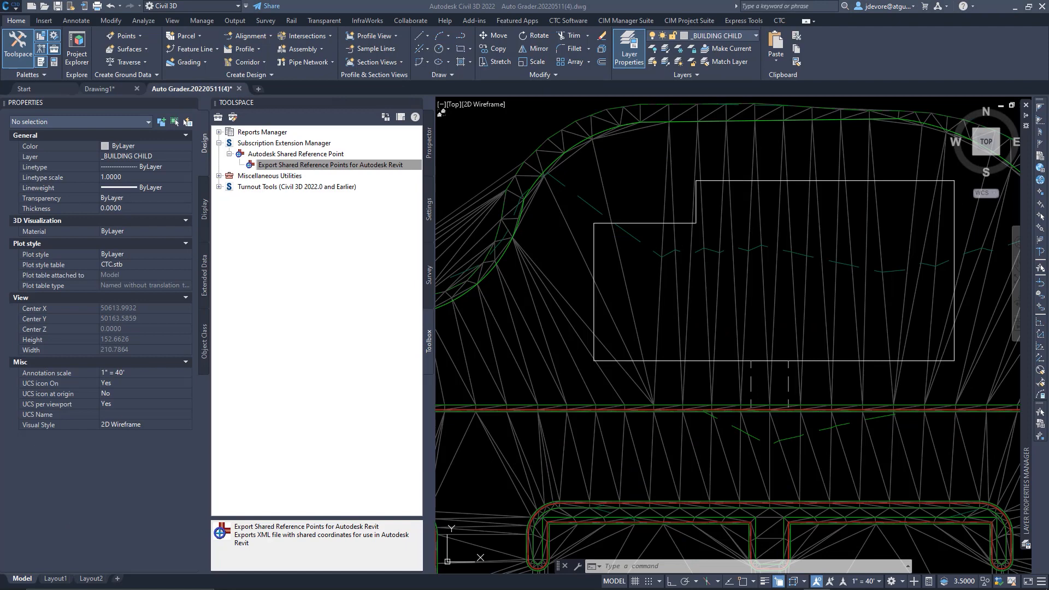
- Switch to Revit, start Link CAD and select ACAD-Auto Grader.20220511(4)-Model.dwg in the Tech Talk 0522 folder
key("alt+Tab")
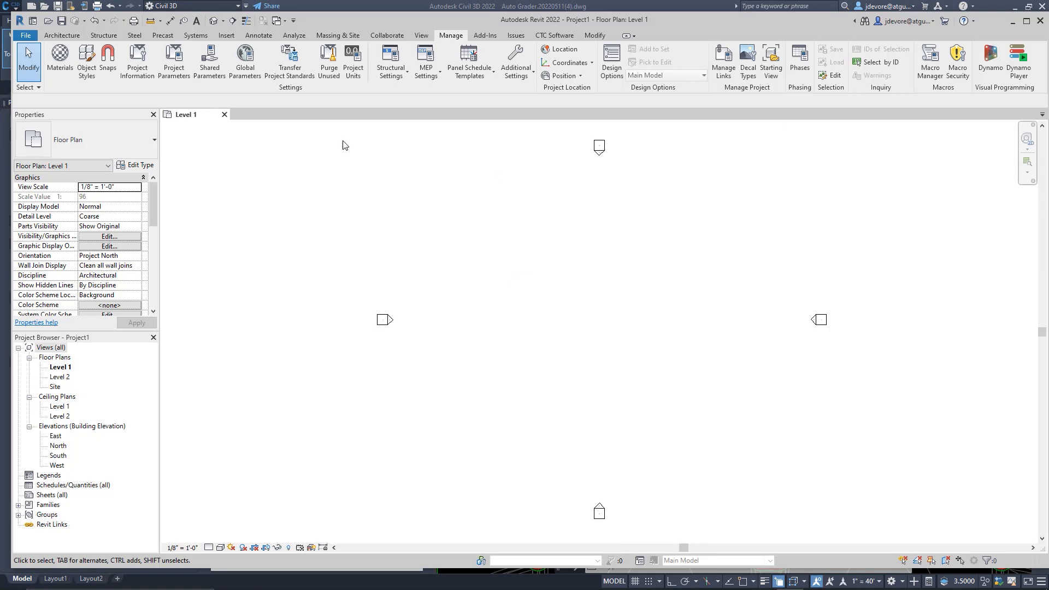
left_click(231, 36)
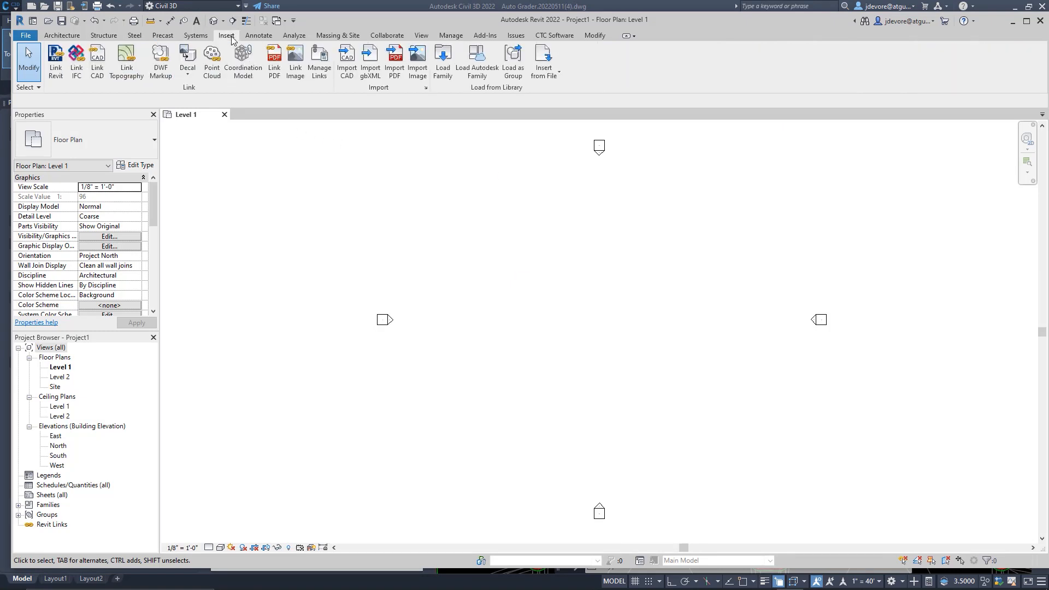
left_click(98, 71)
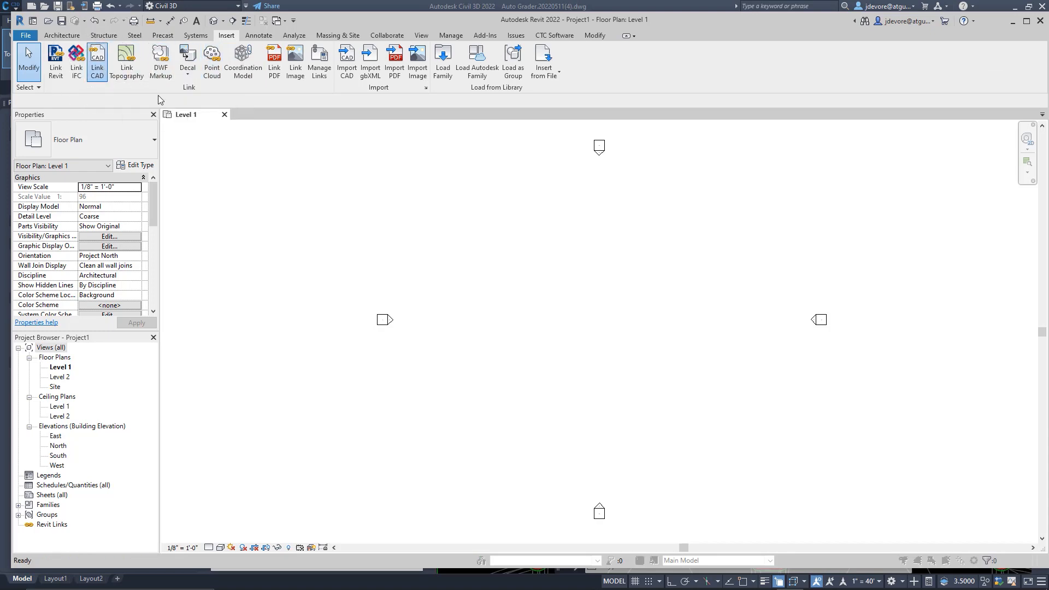
left_click_drag(767, 136, 533, 129)
scroll(498, 258, "down", 3)
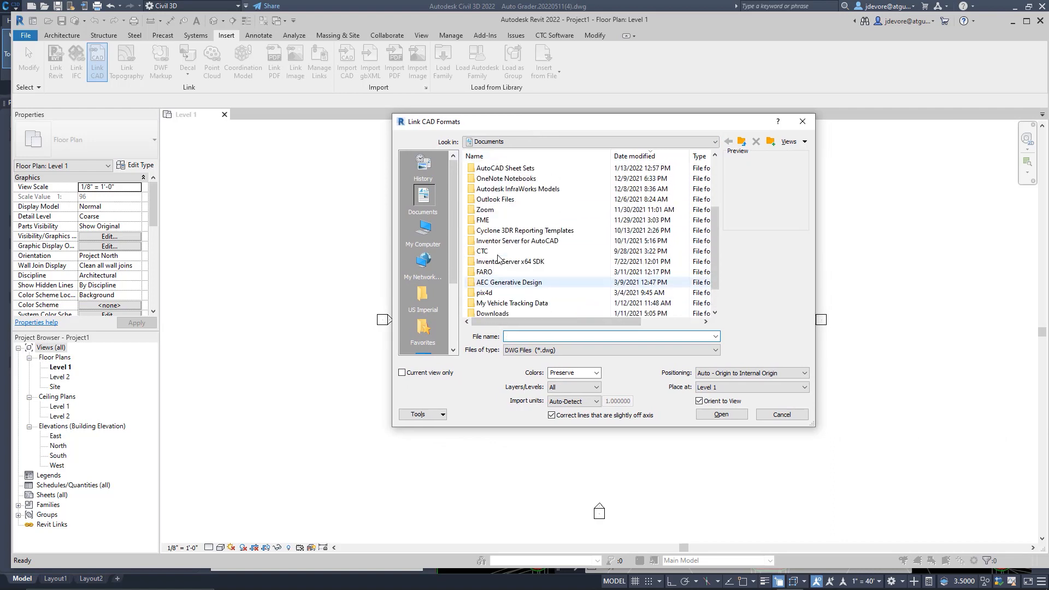
scroll(498, 258, "up", 2)
scroll(423, 338, "down", 3)
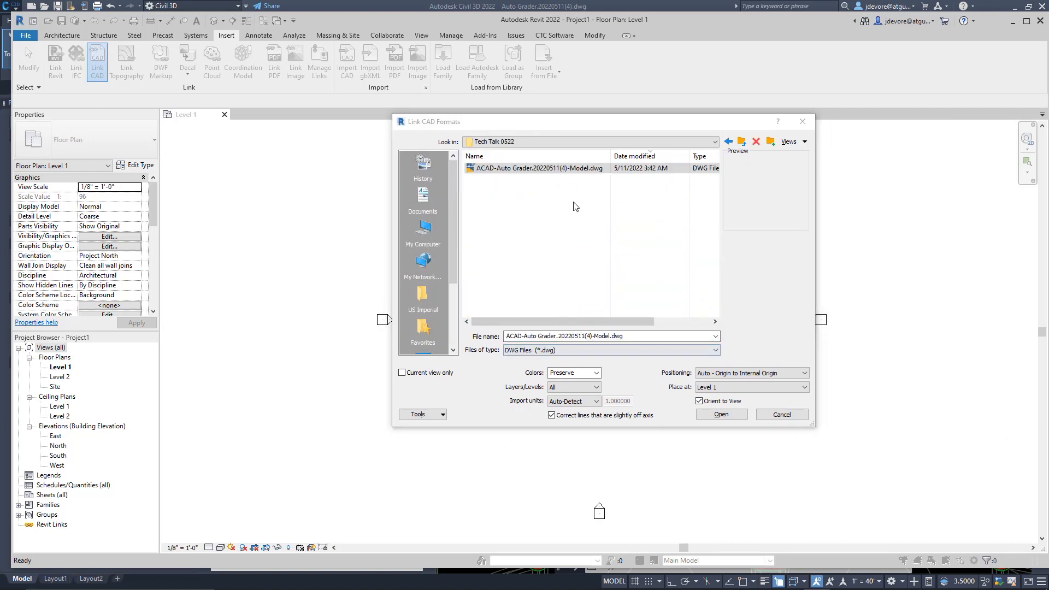
- Link the selected drawing with positioning Auto - By Shared Coordinates, accepting the alignment of world coordinates to the project's shared coordinates
left_click(804, 374)
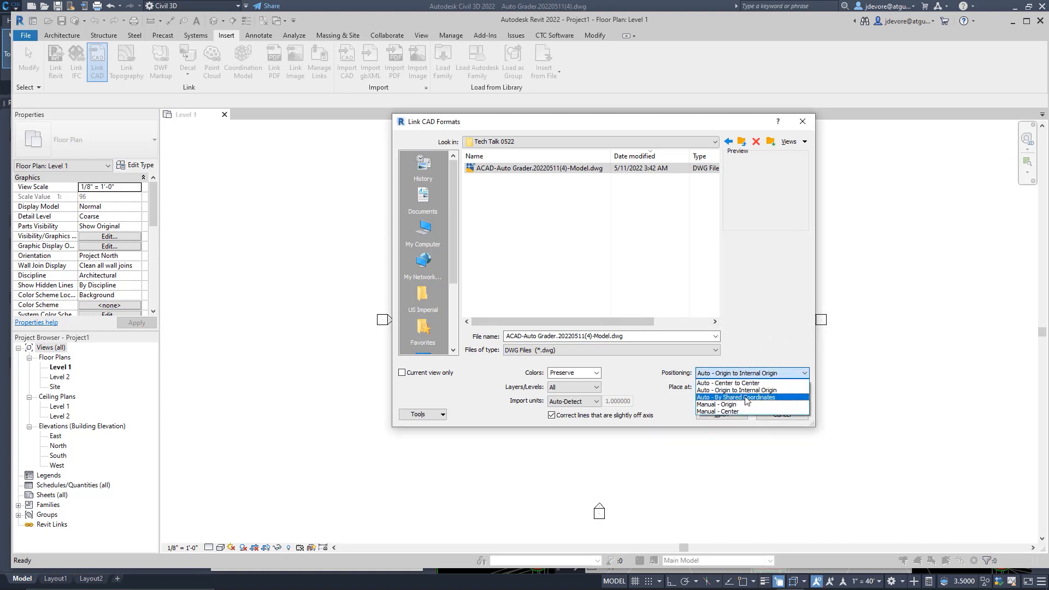
left_click(747, 398)
left_click(725, 416)
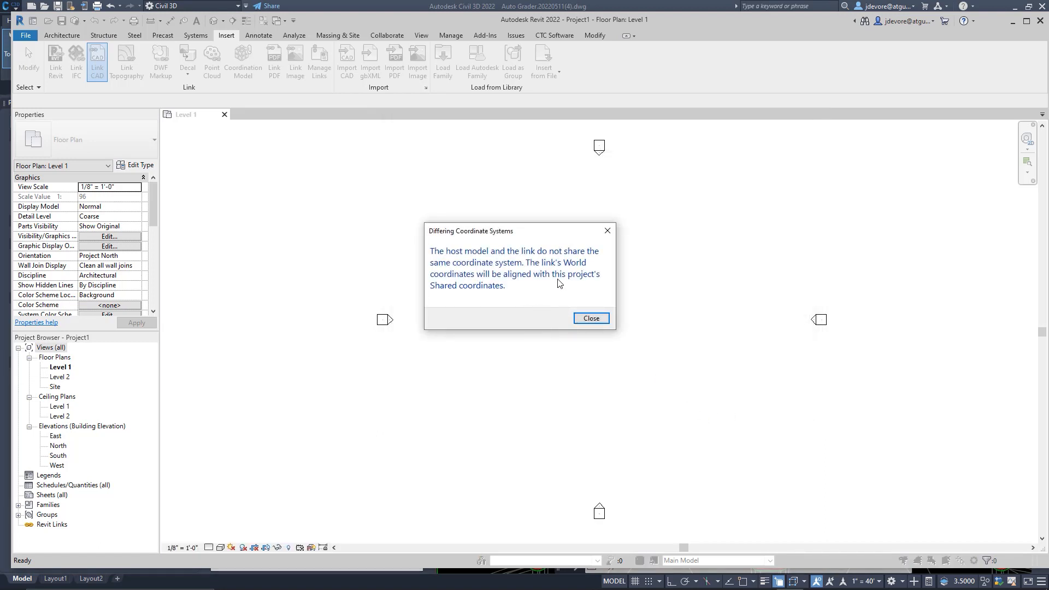
left_click(591, 318)
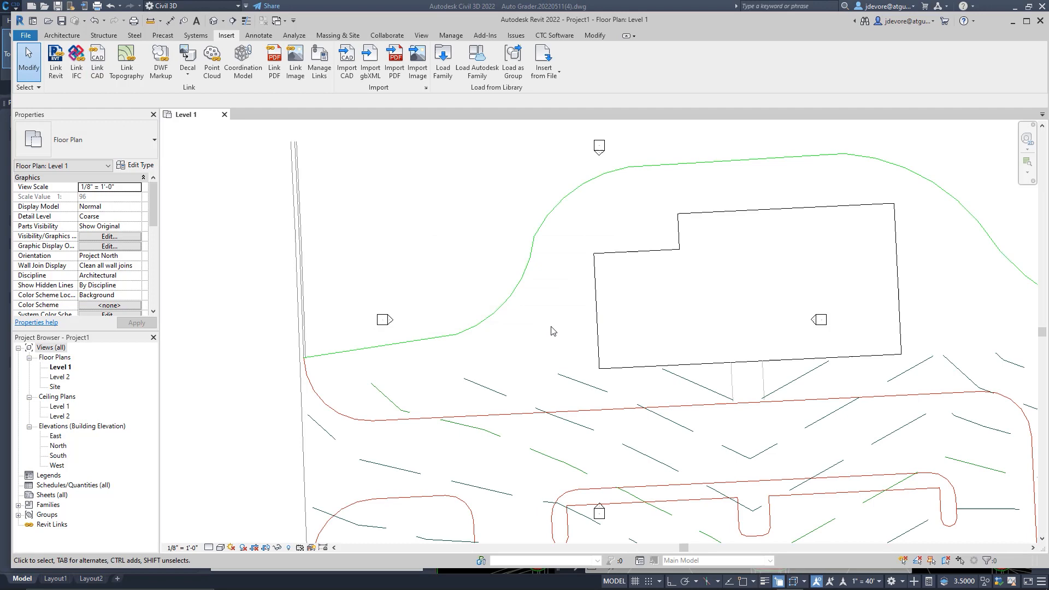
scroll(484, 308, "down", 6)
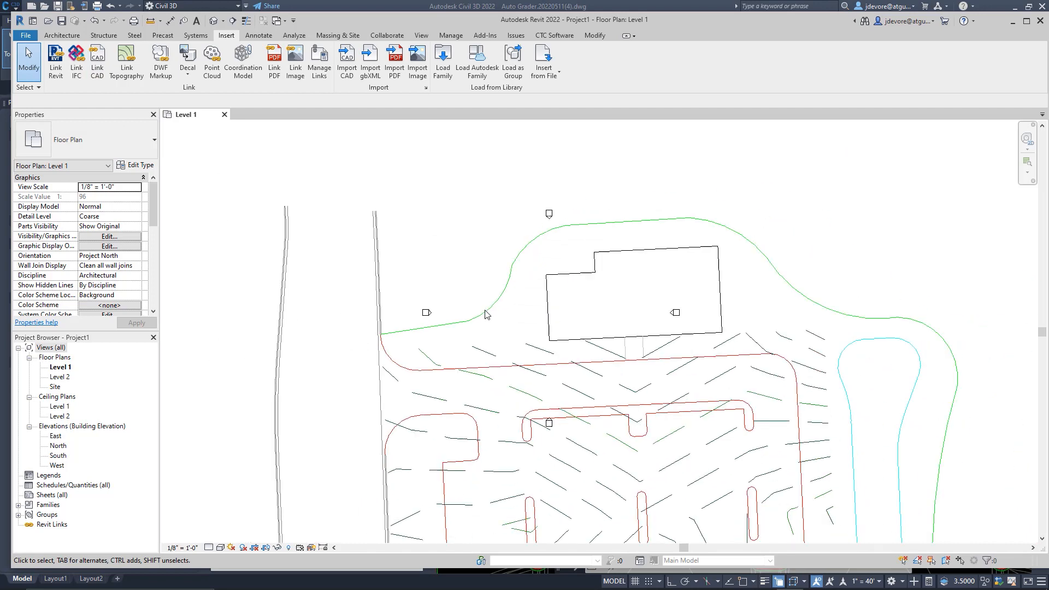
scroll(520, 340, "up", 1)
scroll(509, 314, "up", 3)
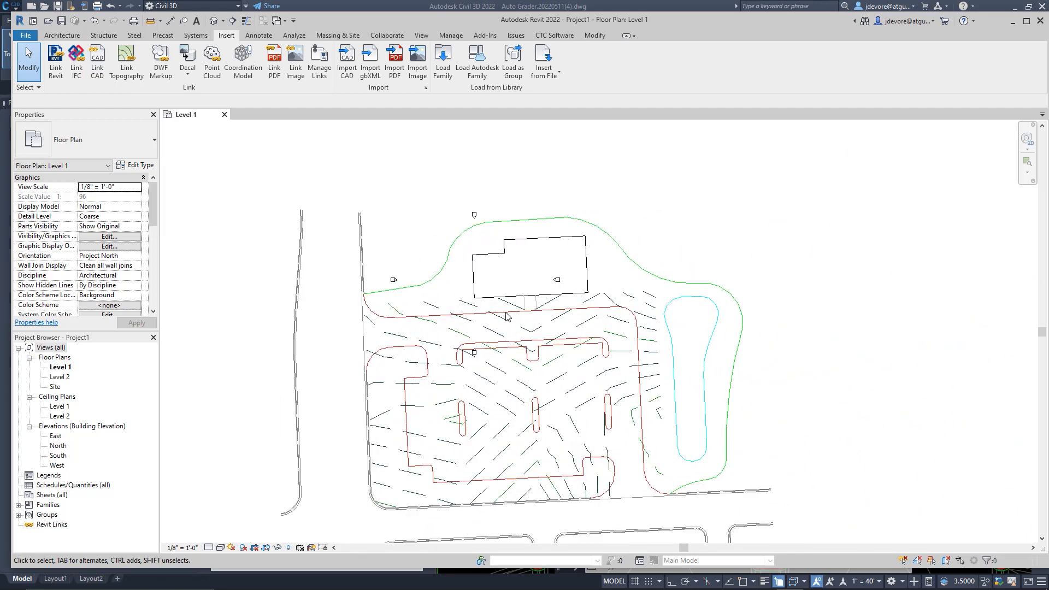